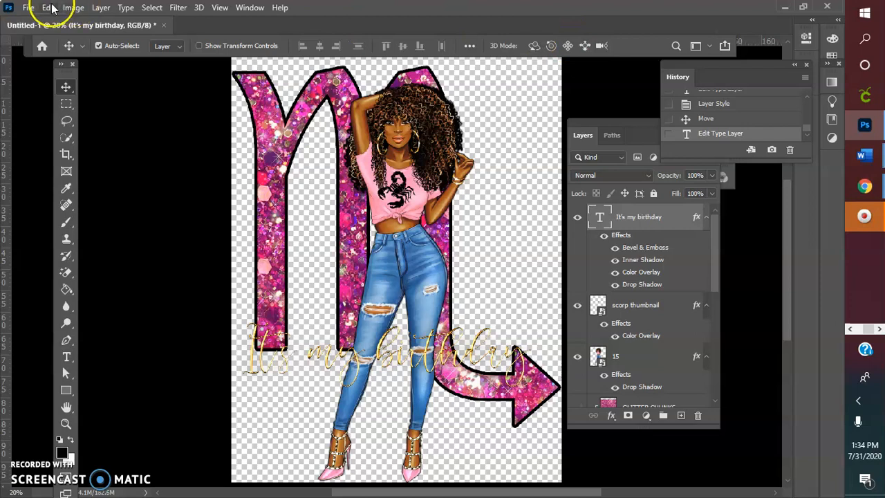
- Turn off the Color Overlay effect on the "It's my birthday" text layer
left_click(28, 10)
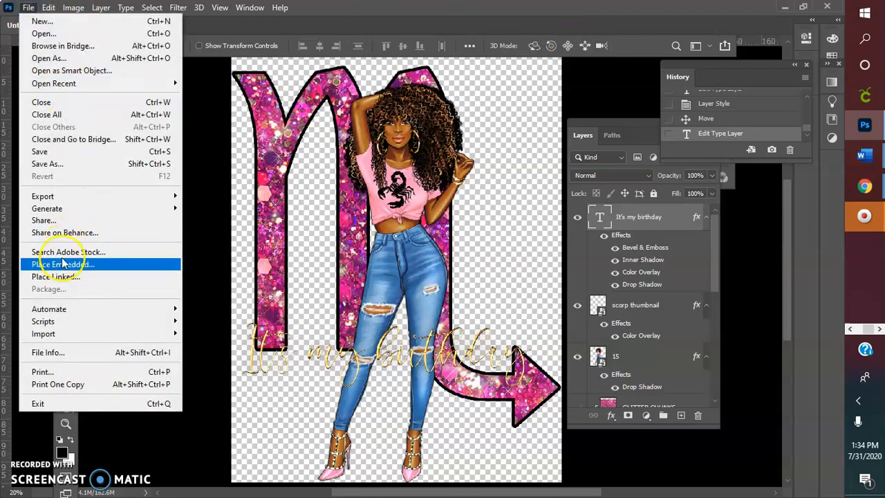
left_click(615, 274)
left_click(616, 274)
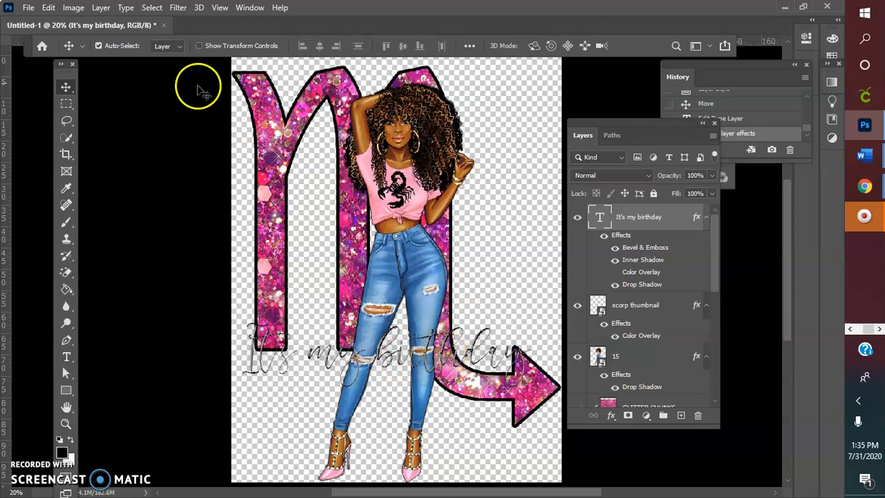
- Free Transform the "It's my birthday" text to about 108% width and 215% height, and adjust its placement over the legs slightly
left_click(48, 8)
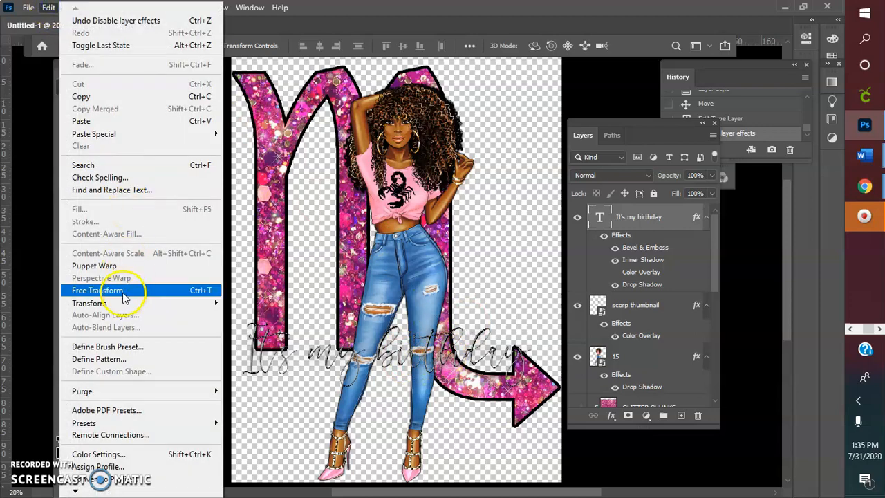
left_click(123, 291)
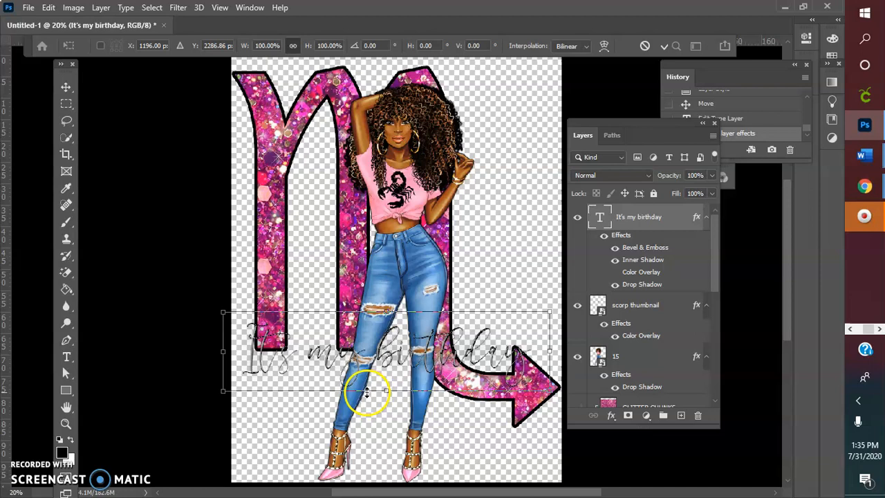
left_click_drag(386, 391, 380, 478)
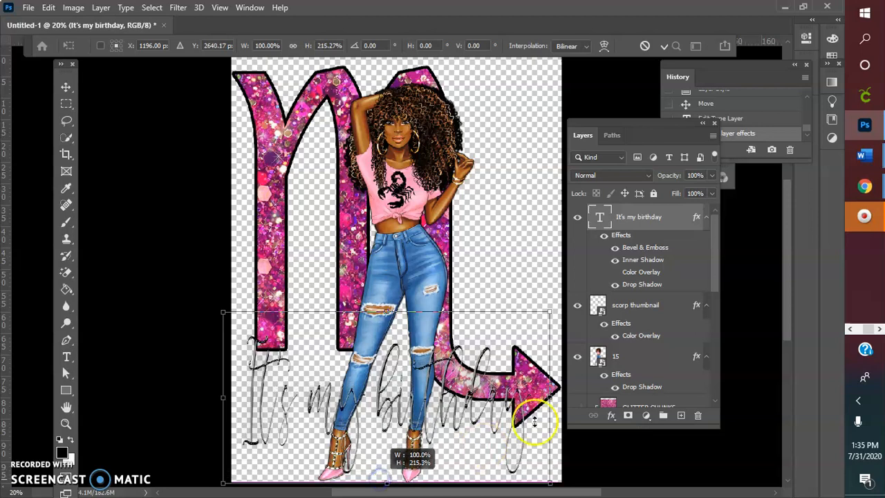
left_click_drag(557, 401, 568, 408)
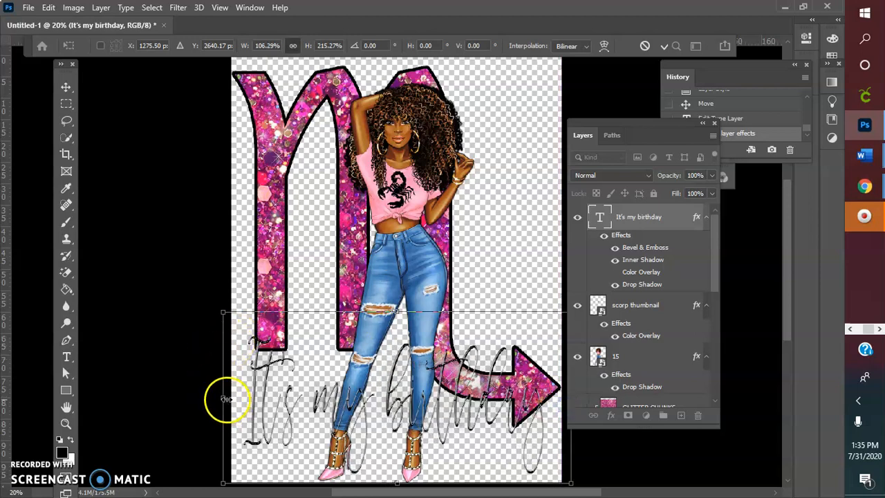
left_click_drag(225, 399, 221, 392)
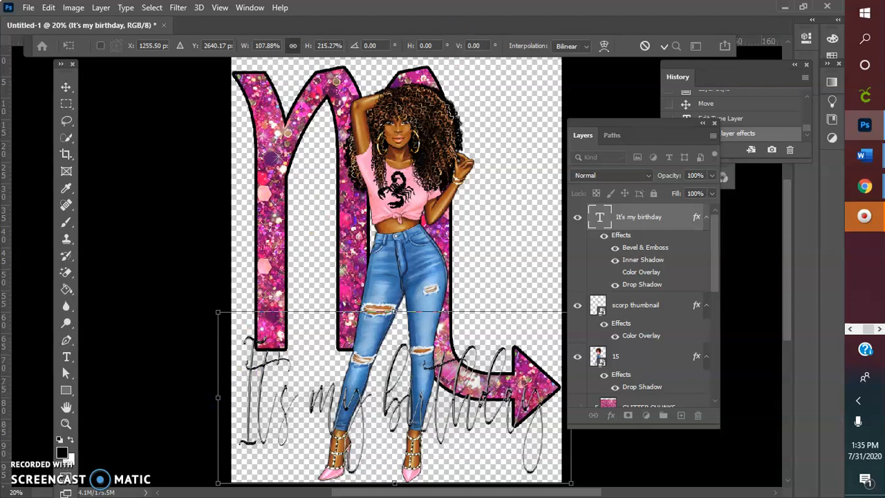
left_click(664, 46)
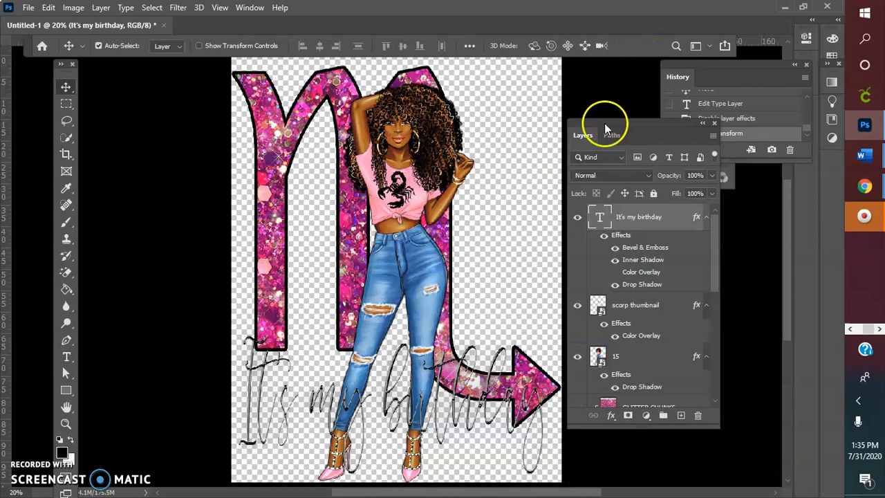
mouse_move(457, 414)
left_mouse_down()
mouse_move(462, 291)
mouse_move(455, 267)
mouse_move(450, 415)
mouse_move(453, 406)
left_mouse_up()
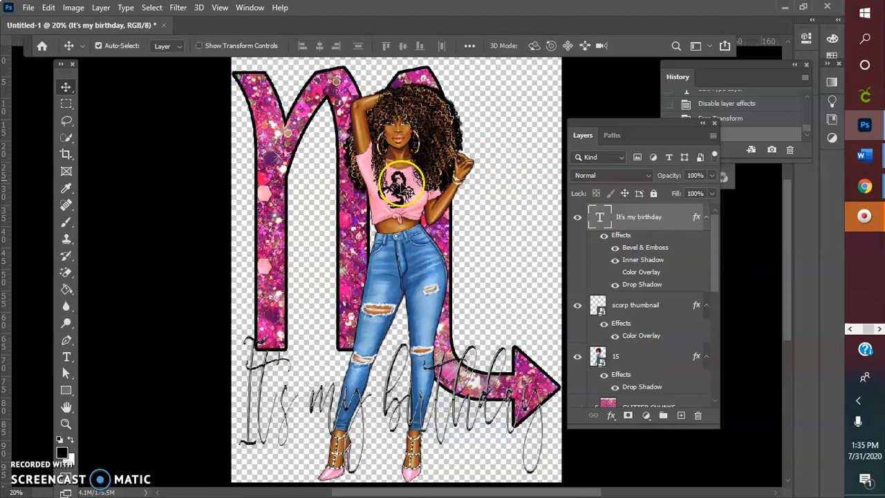
- Nudge the scorpion graphic on the shirt slightly and hide the Stroke effect on the scorpio_PNG4 layer
left_click(399, 184)
left_click_drag(409, 198, 408, 197)
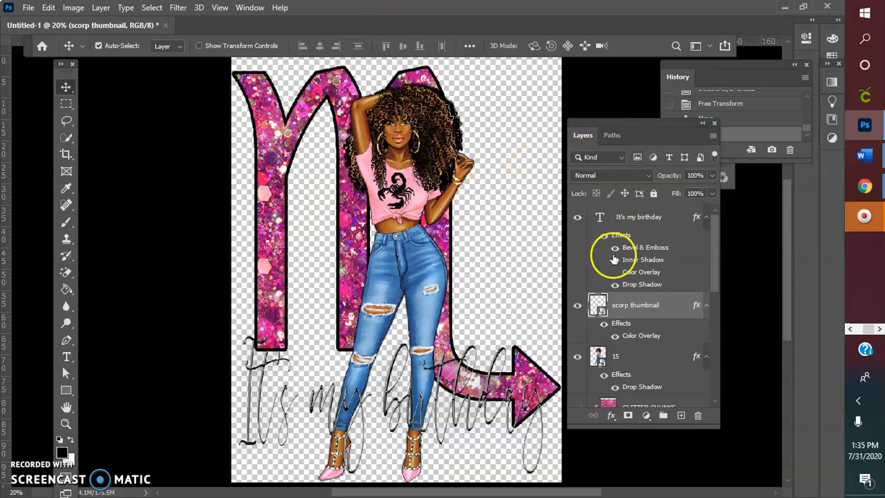
left_click(426, 78)
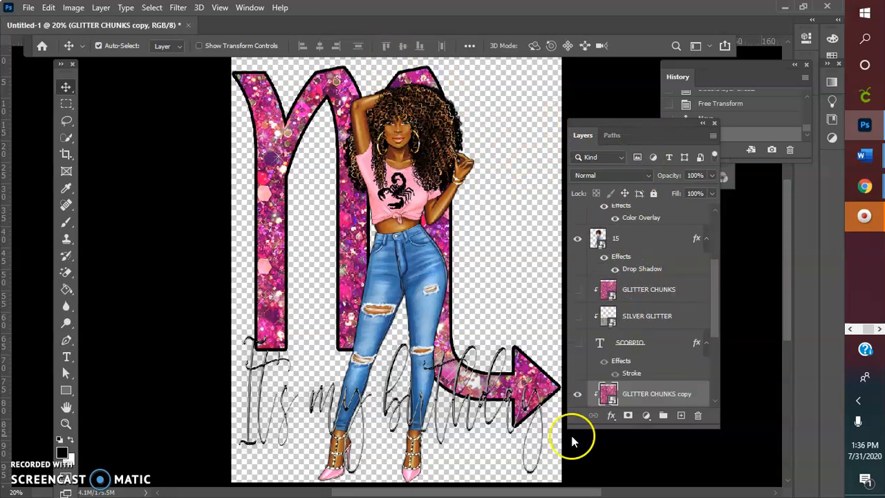
scroll(573, 439, "down", 1)
scroll(592, 402, "down", 4)
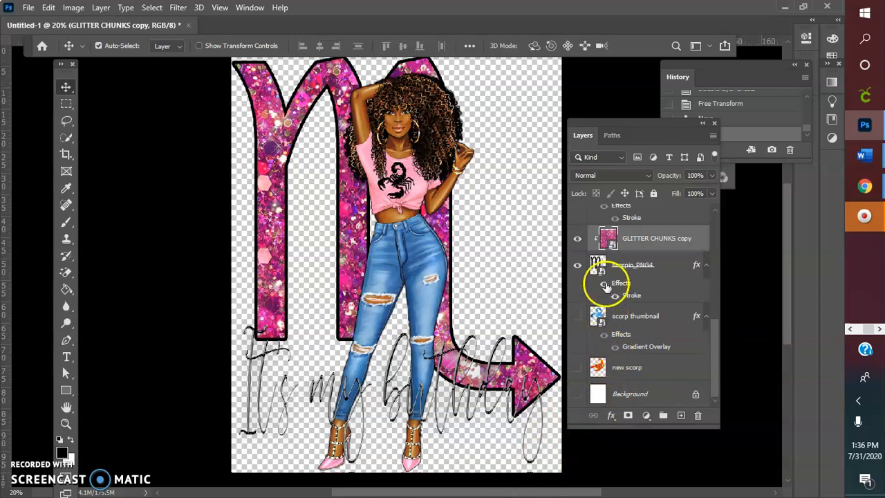
left_click(643, 272)
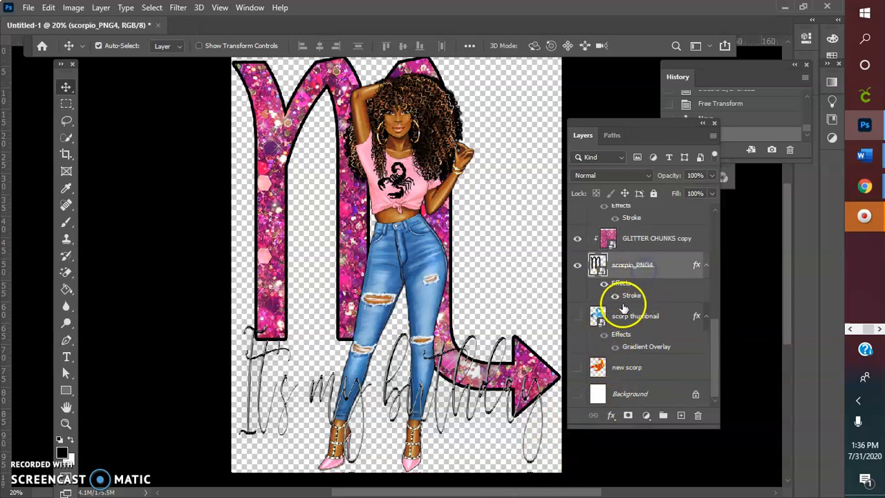
left_click(615, 297)
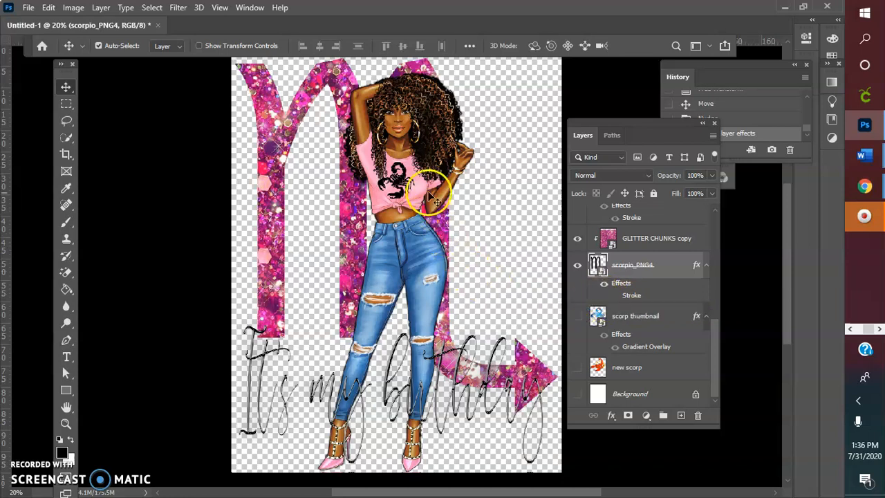
- Move the woman figure slightly up and to the left, and undo that move
left_click_drag(412, 174, 411, 170)
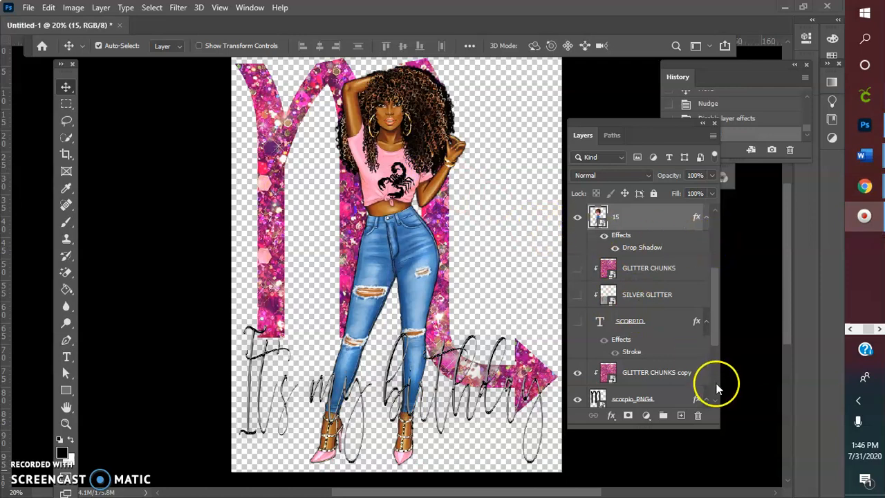
scroll(650, 374, "down", 4)
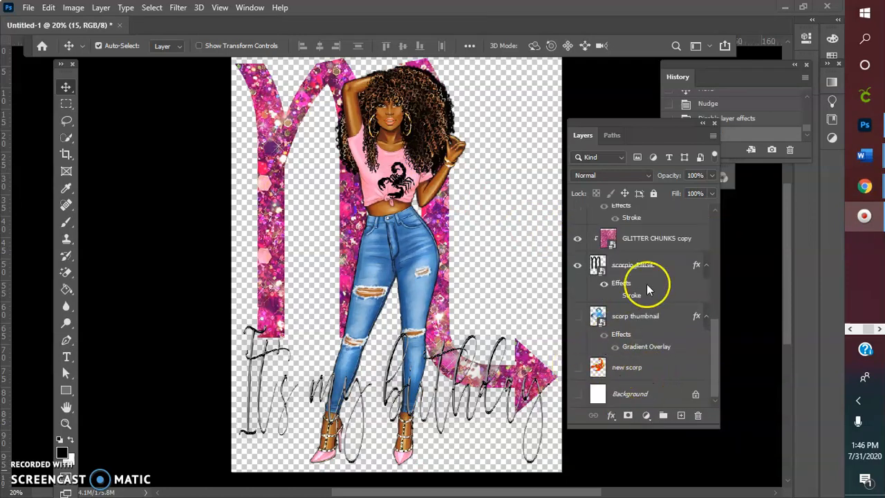
left_click(760, 118)
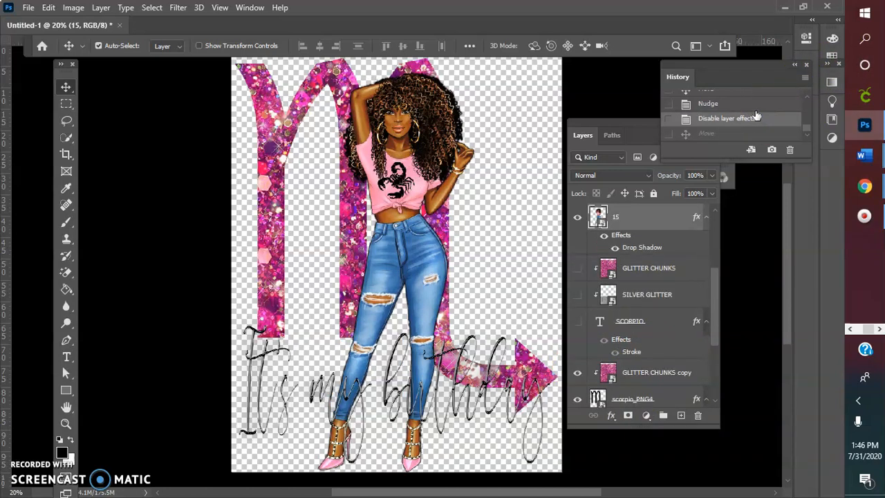
- Step back through the history to the Edit Type Layer state, undoing the hidden stroke, the text stretch and the hidden Color Overlay
left_click(756, 110)
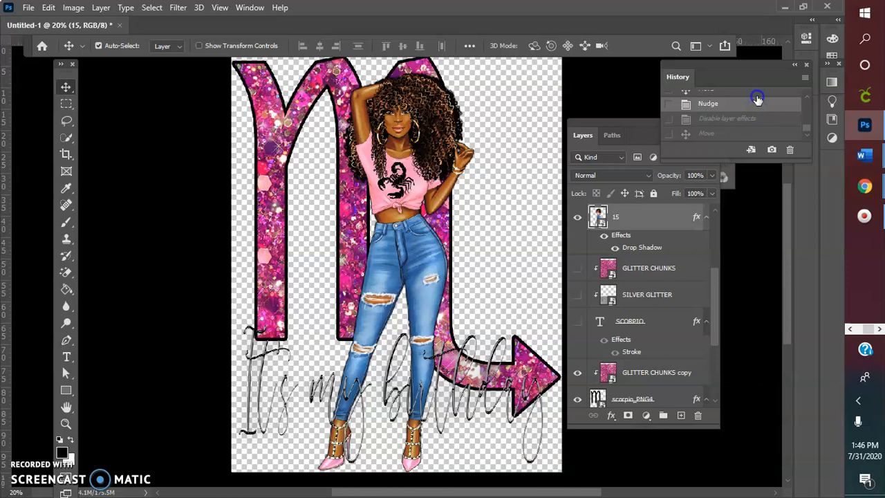
left_click(757, 97)
scroll(775, 111, "down", 2)
left_click(735, 130)
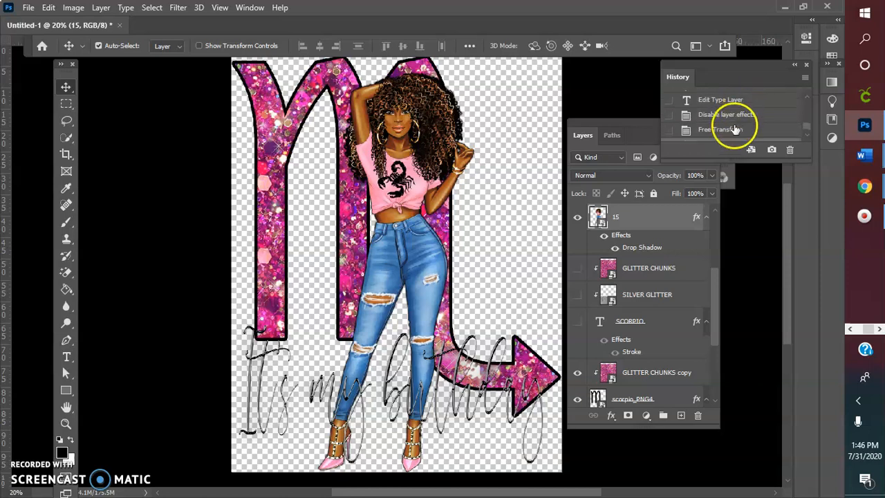
left_click(734, 117)
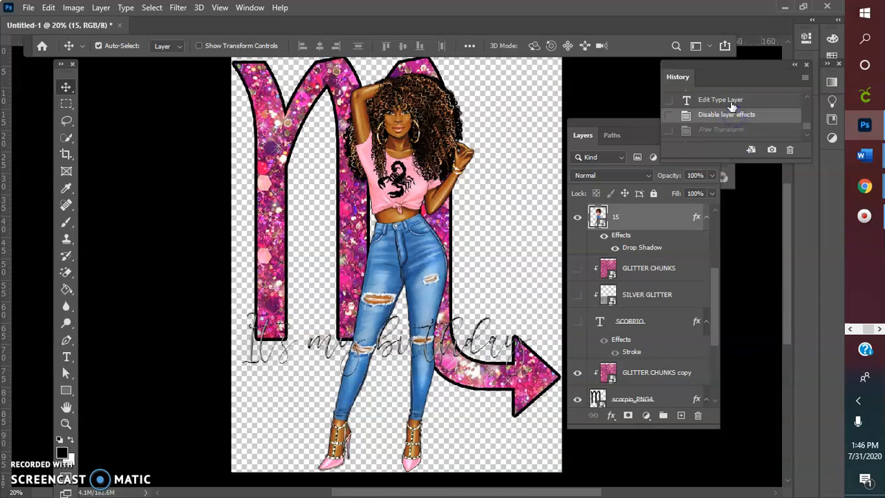
left_click(731, 103)
- Move the "It's my birthday" text up to the woman's knees and thighs, and show the white Background layer
left_click_drag(472, 352, 477, 312)
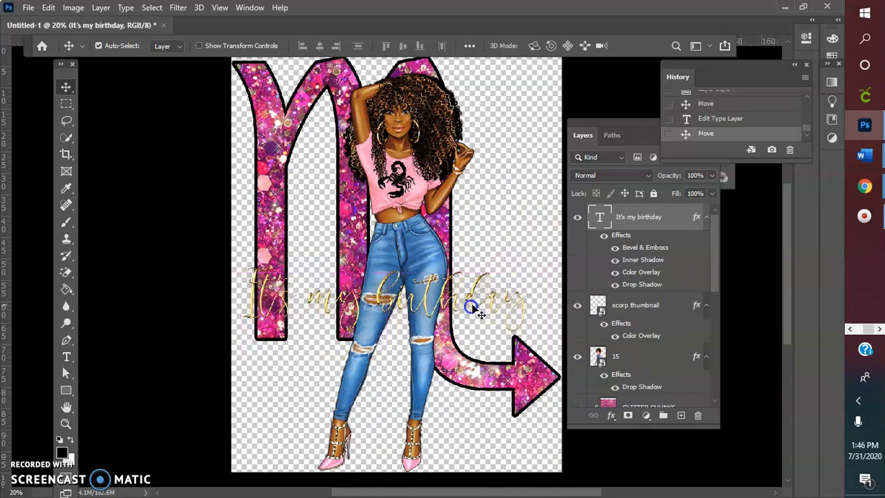
scroll(585, 367, "down", 5)
left_click(580, 395)
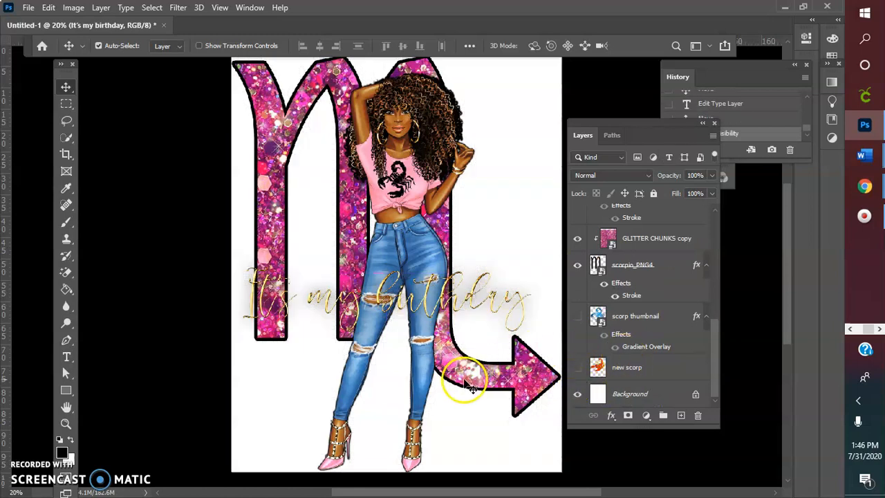
scroll(408, 349, "up", 1)
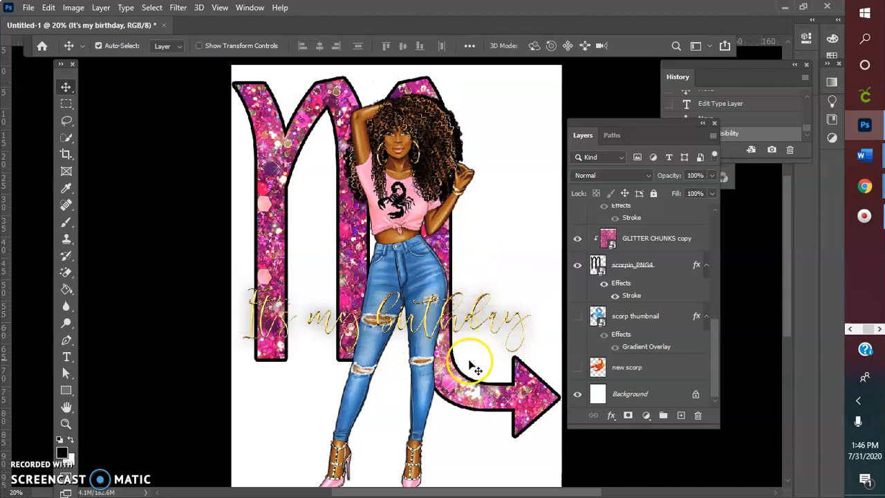
mouse_move(434, 338)
left_mouse_down()
mouse_move(428, 332)
mouse_move(436, 353)
mouse_move(434, 331)
left_mouse_up()
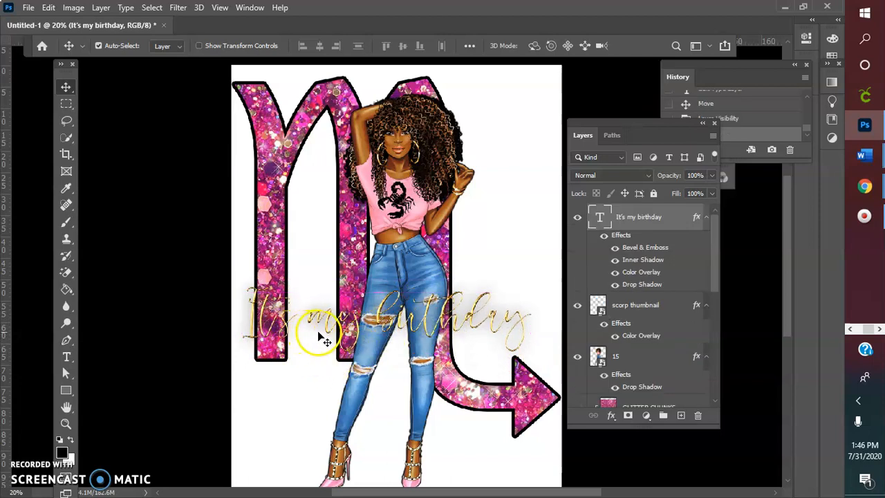
- Compare the birthday text with its Drop Shadow, all its effects and the layer itself switched off and back on
left_click(614, 286)
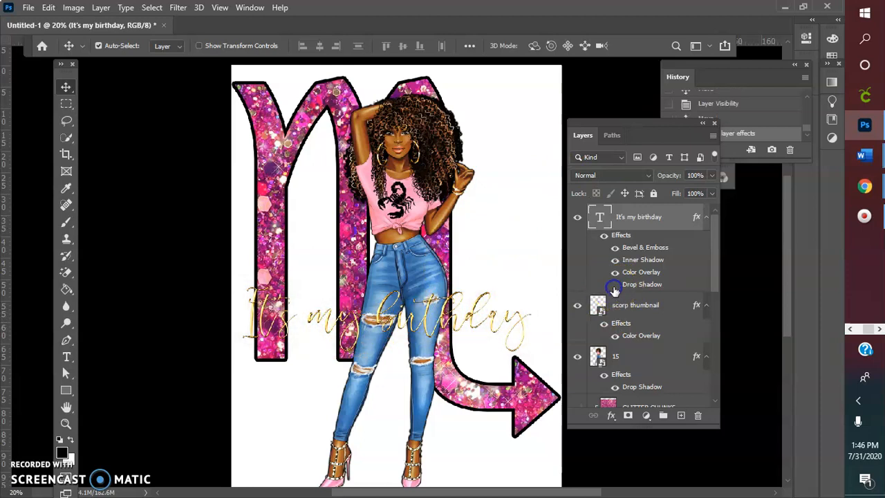
left_click(614, 287)
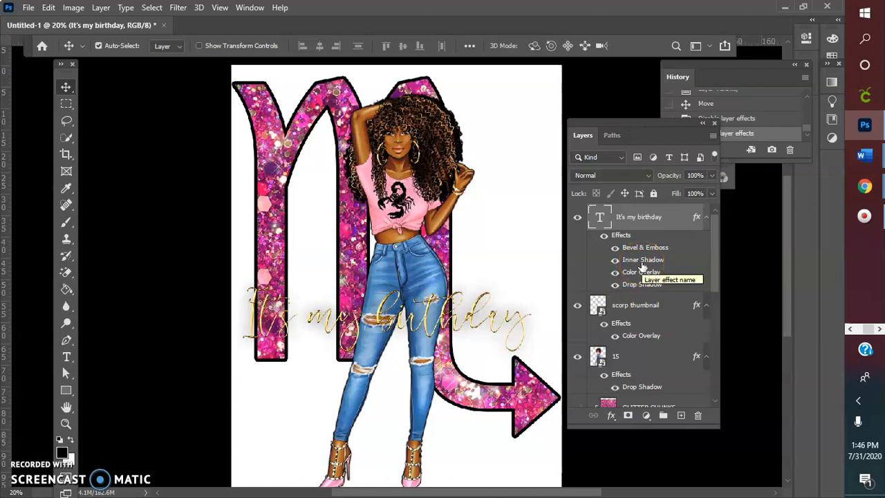
left_click(604, 236)
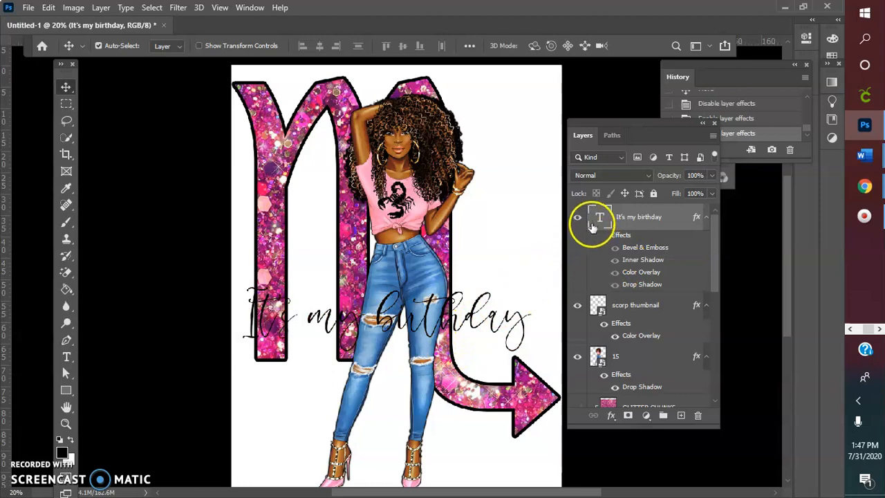
left_click(581, 219)
left_click(581, 219)
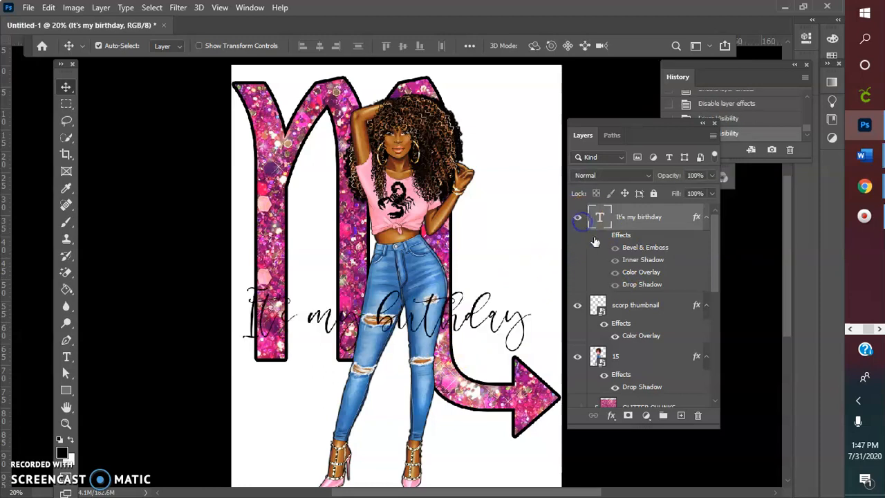
left_click(605, 237)
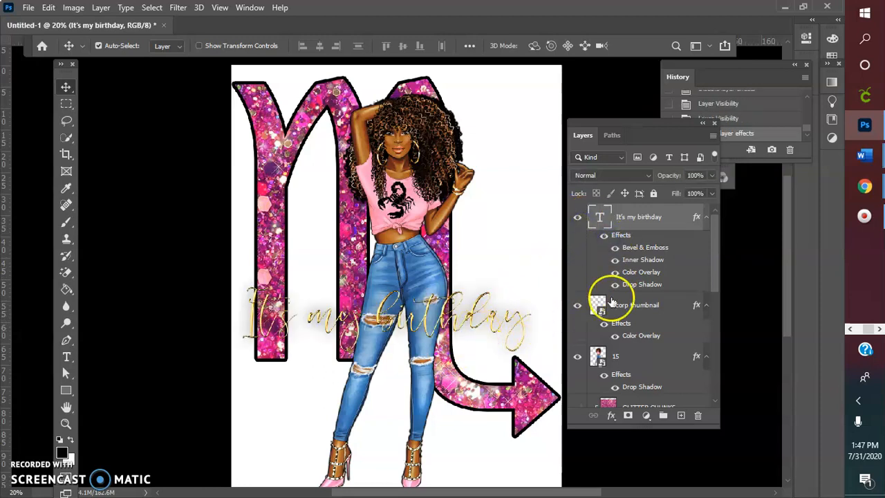
- Free Transform the "It's my birthday" text to about 109.5% width and 200.75% height, and move it down over the woman's lower legs
left_click(29, 8)
mouse_move(43, 9)
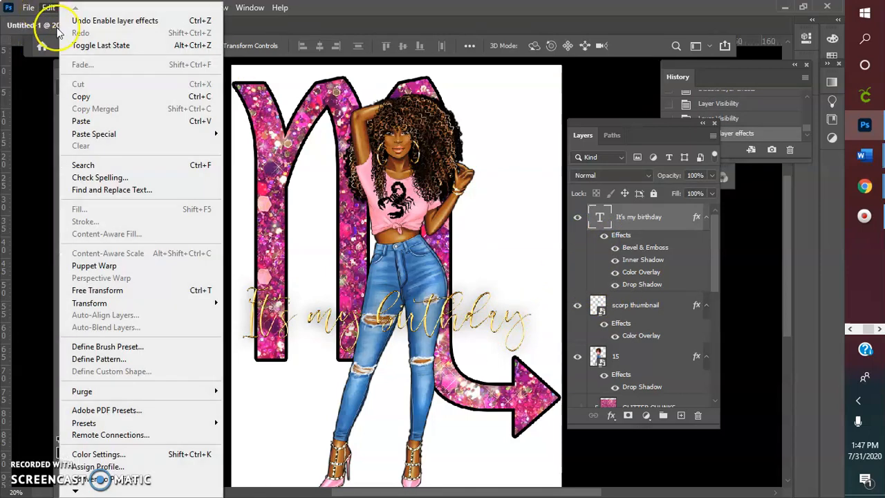
left_click(111, 290)
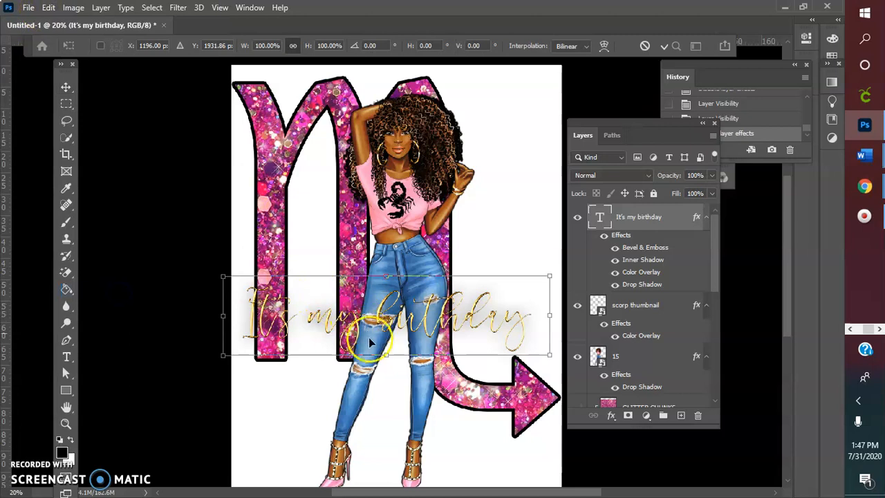
left_click_drag(386, 354, 391, 436)
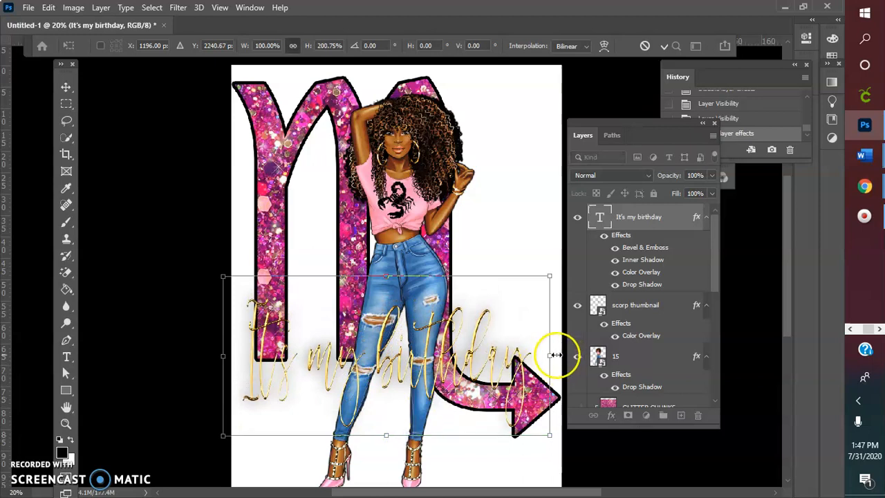
left_click_drag(553, 355, 585, 363)
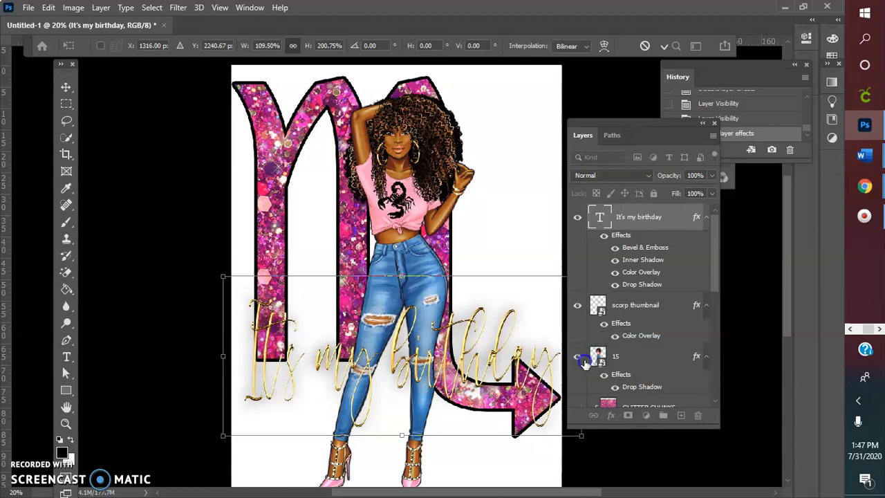
left_click(665, 46)
left_click_drag(455, 343, 427, 412)
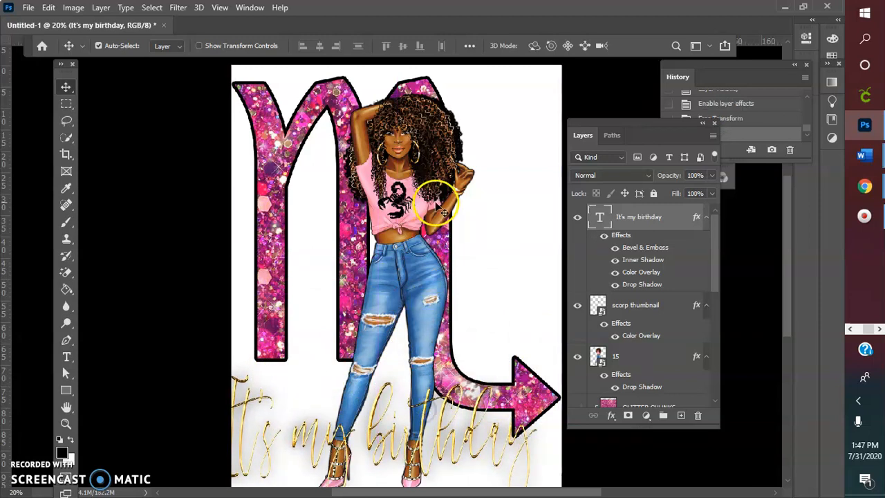
- Hide the layer effects of the woman figure and move her slightly up
left_click(450, 132)
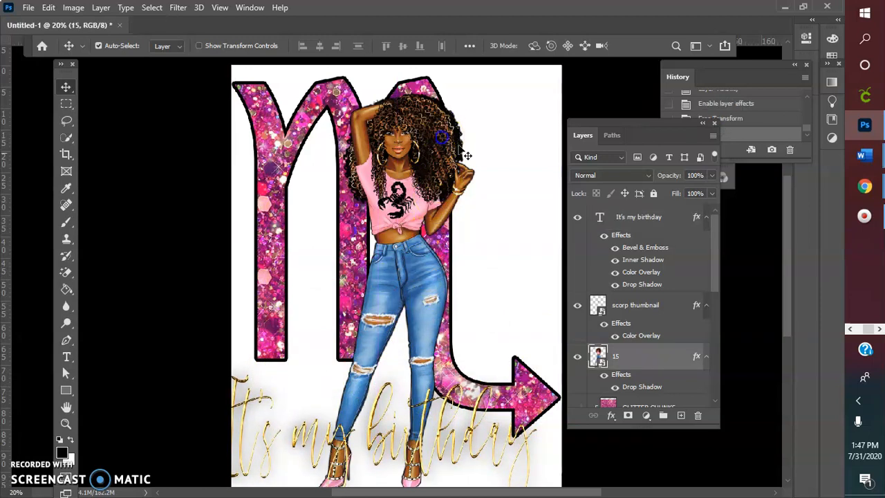
left_click(604, 374)
left_click_drag(394, 137, 395, 122)
scroll(31, 32, "down", 1)
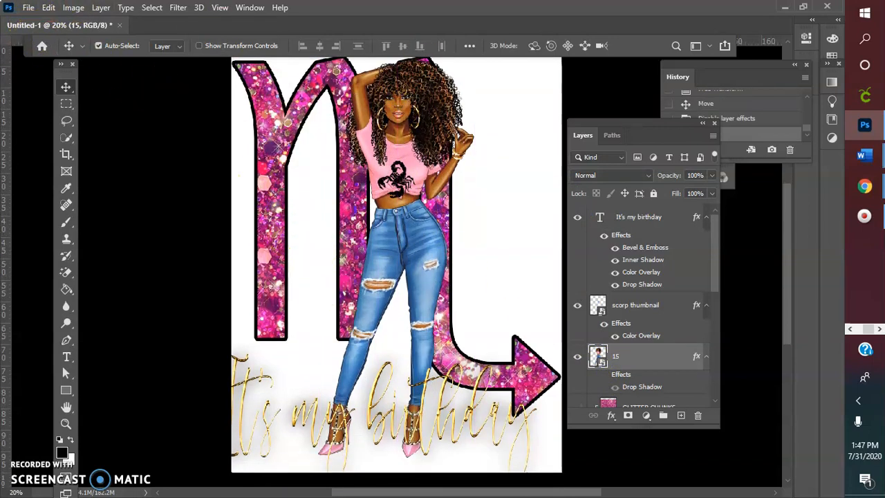
- Free Transform the woman figure to about 83.58% and position her feet just above the canvas's lower edge
left_click(35, 7)
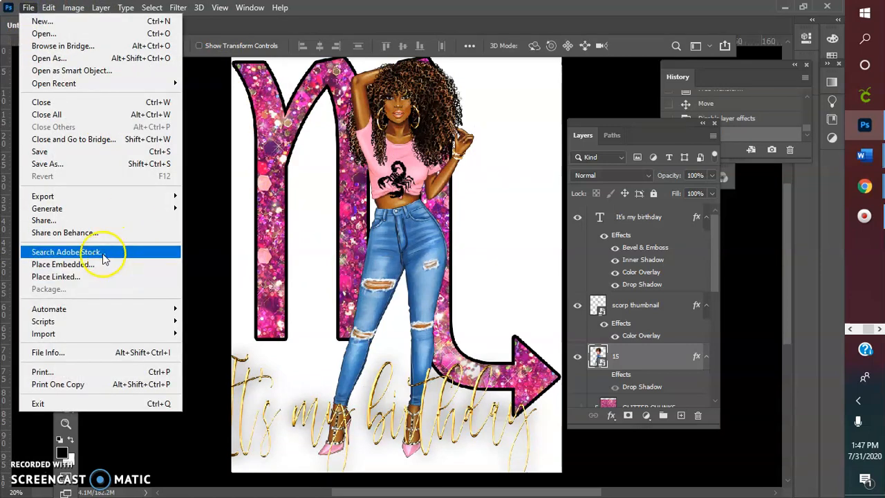
left_click(48, 8)
left_click(125, 290)
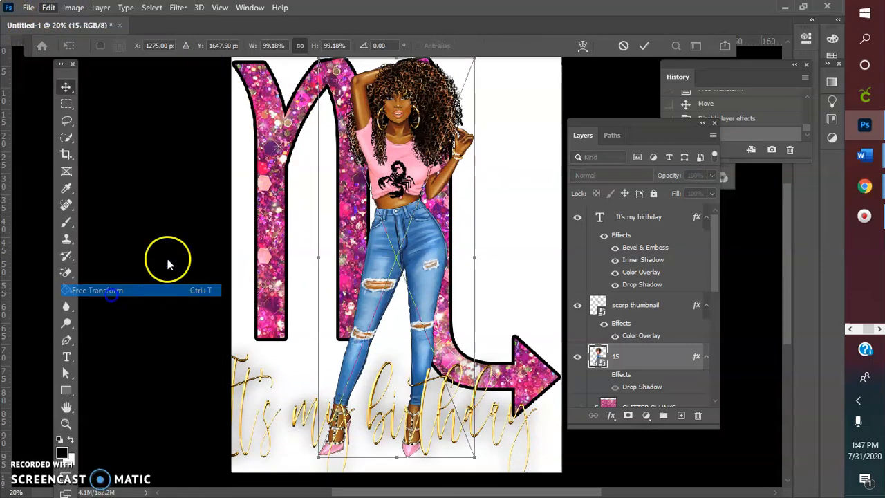
left_click_drag(356, 64, 365, 117)
mouse_move(425, 239)
left_mouse_down()
mouse_move(421, 227)
mouse_move(427, 256)
left_mouse_up()
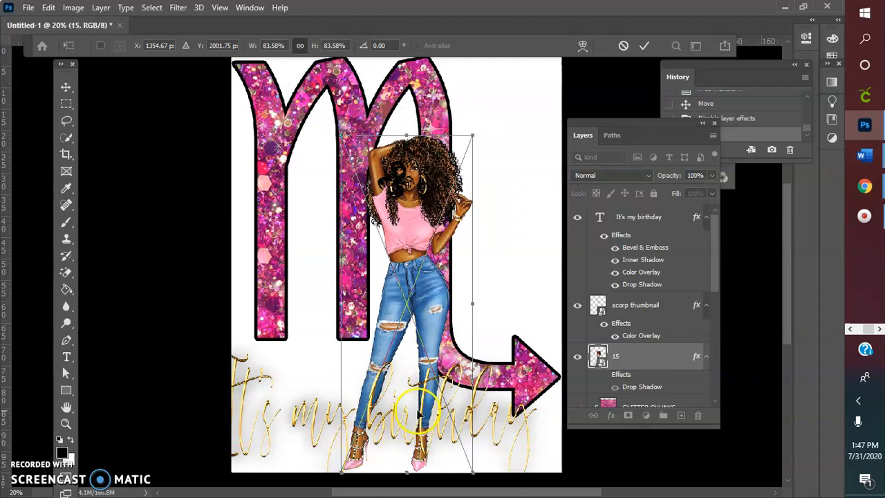
left_click_drag(419, 412, 417, 406)
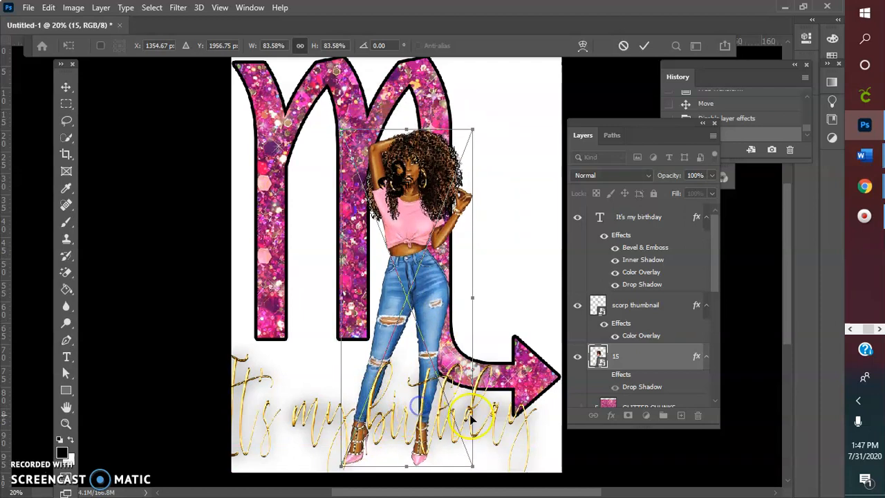
left_click(644, 45)
- Shift the "It's my birthday" text right and up inside the canvas, and tighten its Drop Shadow to 13 px size with a small spread
left_click_drag(488, 378, 491, 369)
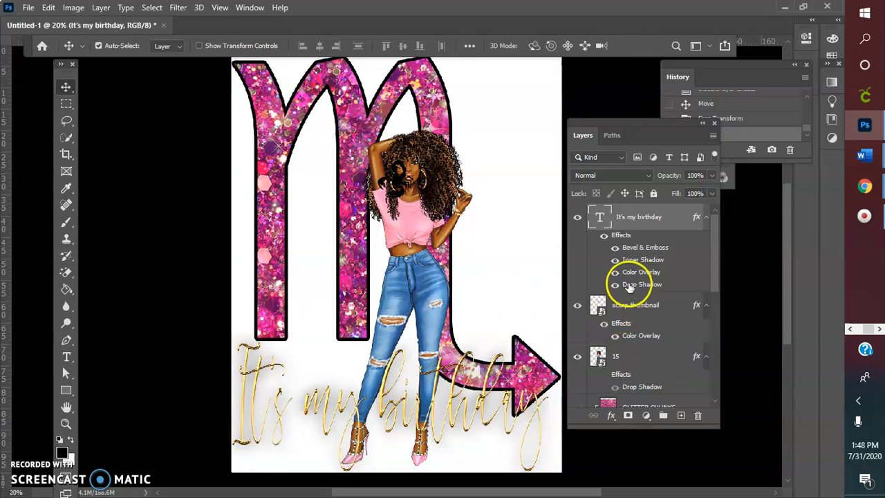
double_click(628, 285)
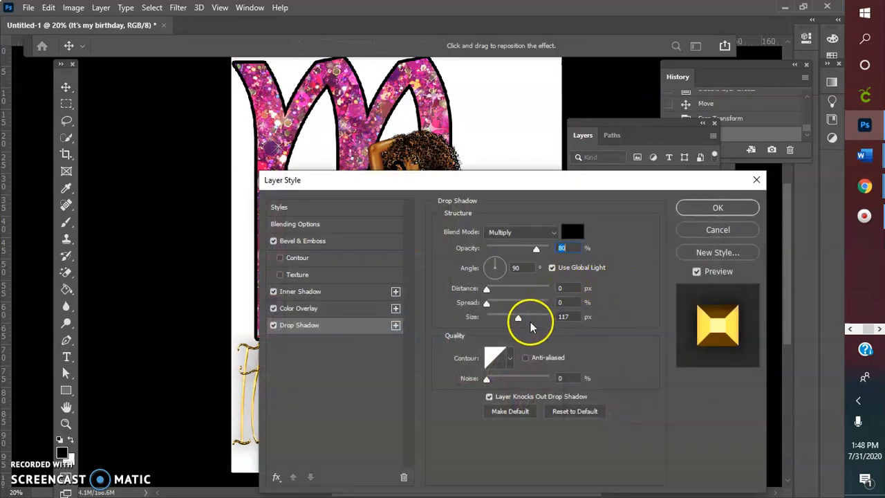
left_click_drag(517, 317, 498, 316)
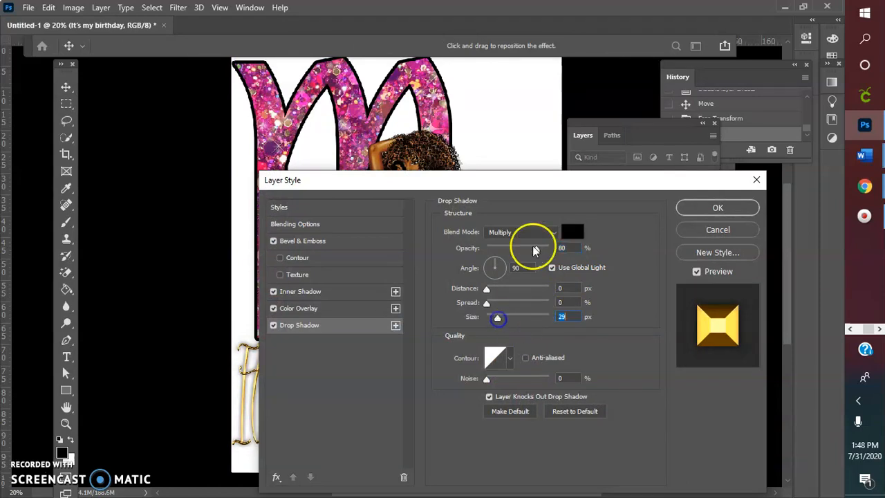
left_click_drag(648, 188, 750, 201)
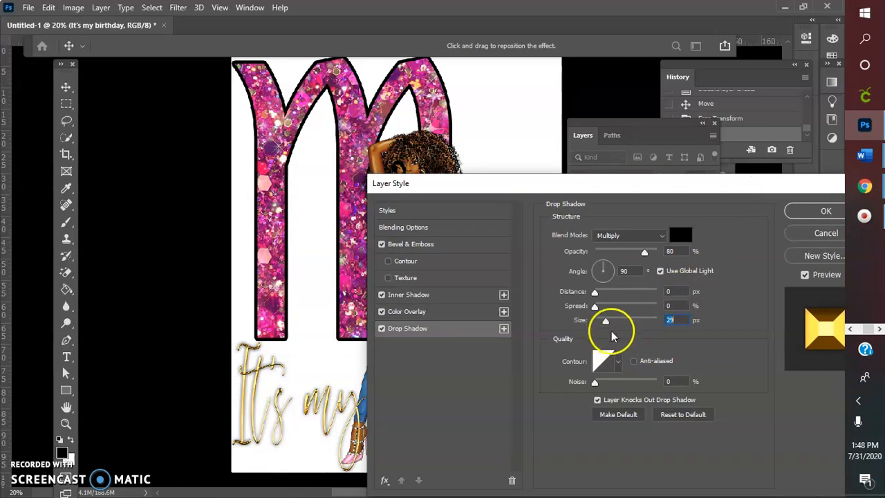
mouse_move(606, 322)
left_mouse_down()
mouse_move(599, 325)
mouse_move(605, 328)
left_mouse_up()
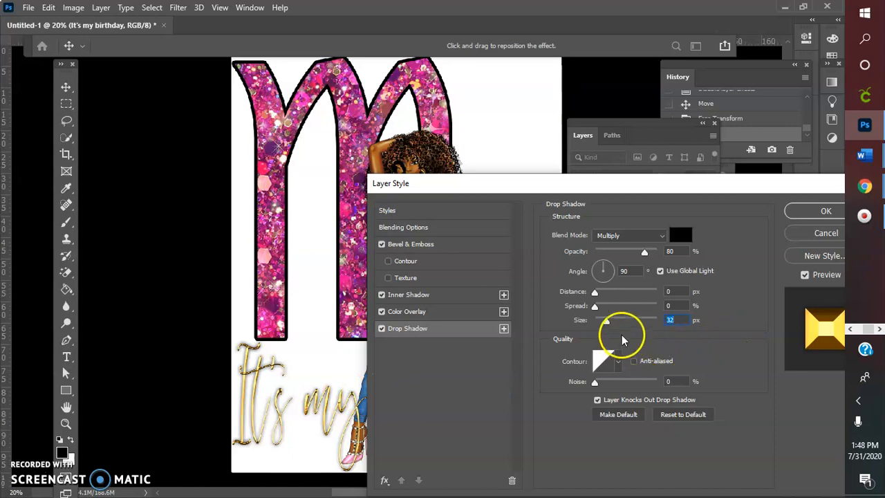
mouse_move(596, 311)
left_mouse_down()
mouse_move(607, 310)
mouse_move(597, 296)
left_mouse_up()
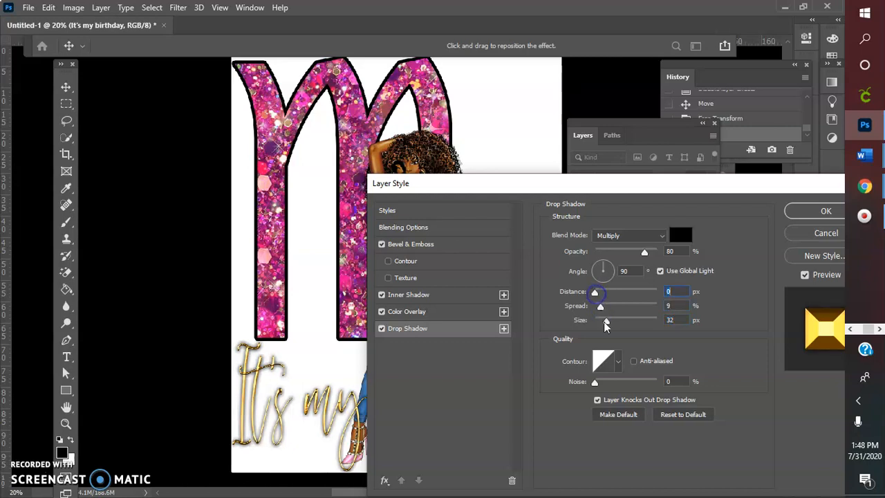
left_click_drag(606, 325, 603, 327)
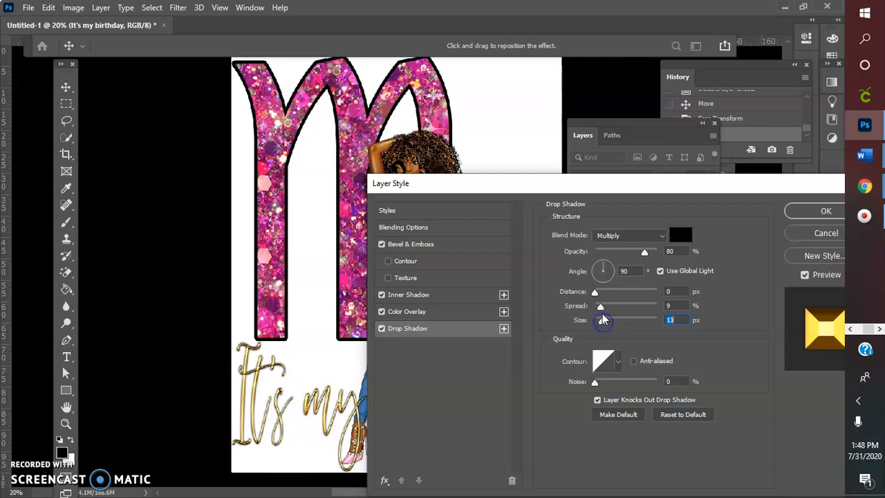
left_click_drag(603, 309, 603, 310)
left_click_drag(593, 181, 364, 183)
left_click(571, 216)
left_click_drag(487, 414, 484, 397)
- Move the scorpion onto the woman's pink shirt, scale it to about 28.09%, and centre it on her chest
left_click_drag(402, 186, 412, 230)
left_click(26, 8)
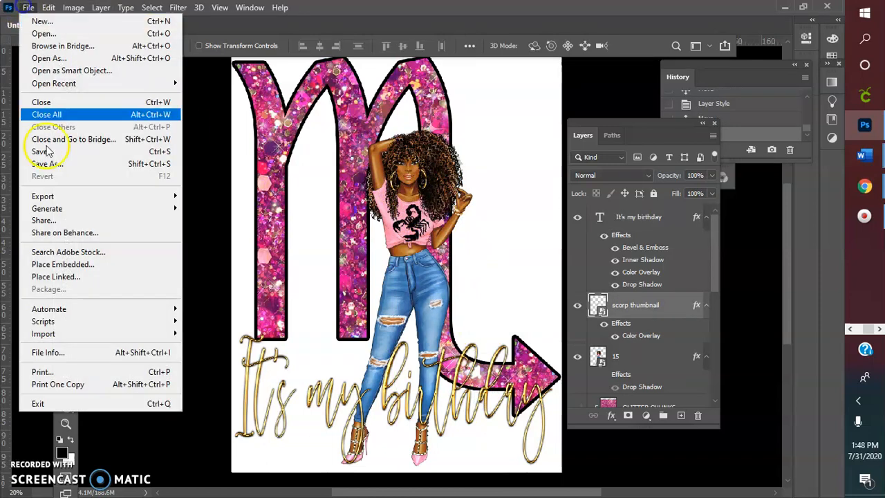
mouse_move(48, 8)
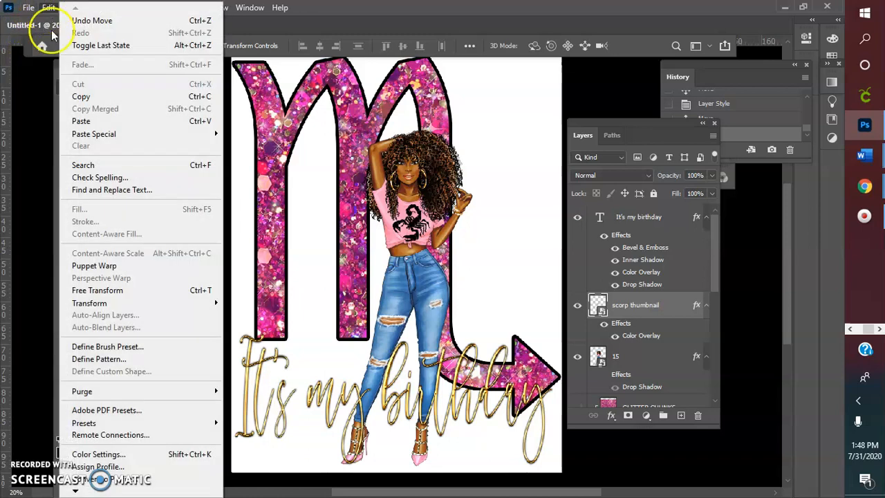
left_click(97, 289)
left_click_drag(422, 243, 417, 235)
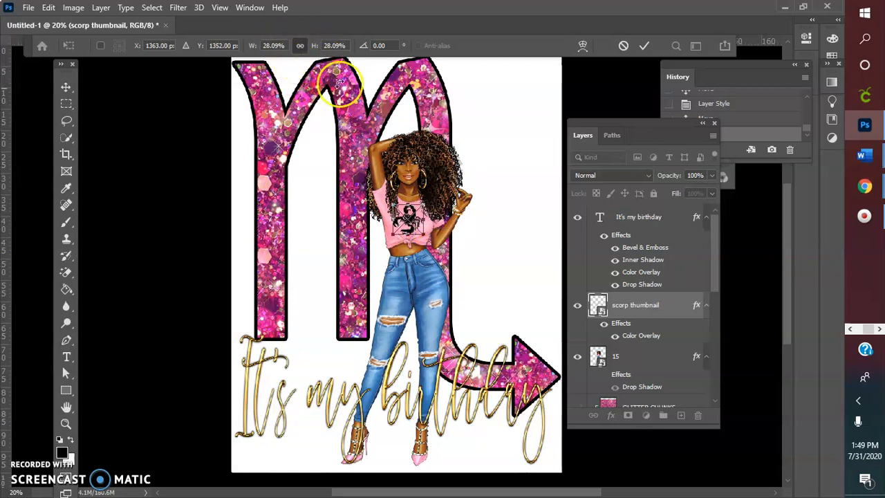
left_click_drag(410, 220, 412, 225)
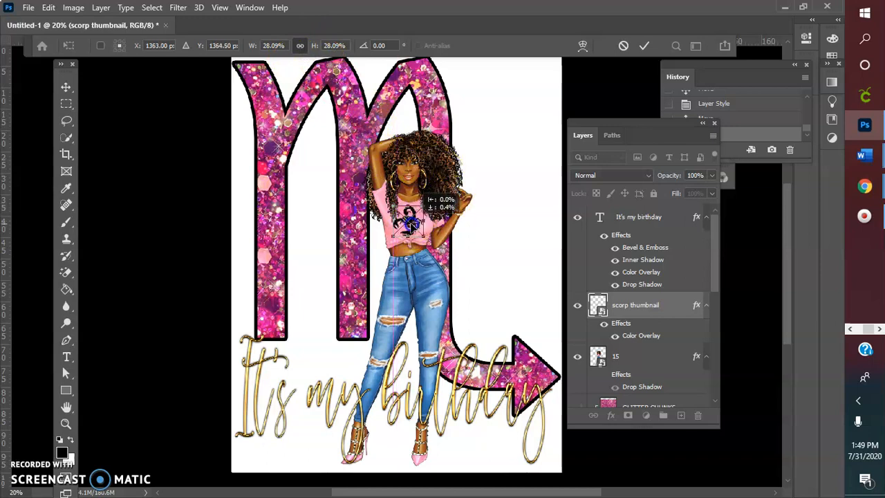
left_click(644, 46)
left_click_drag(421, 232, 413, 225)
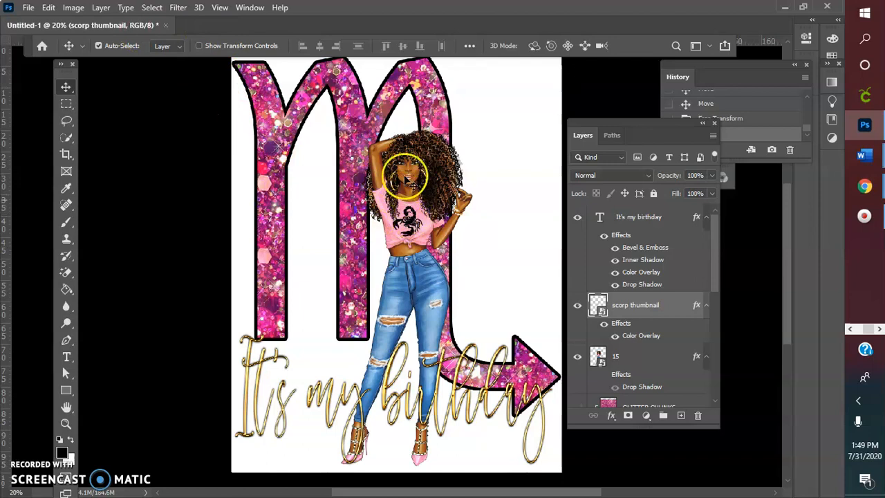
- Move the woman figure slightly right and down, and recentre the scorpion on her shirt
scroll(415, 152, "up", 1)
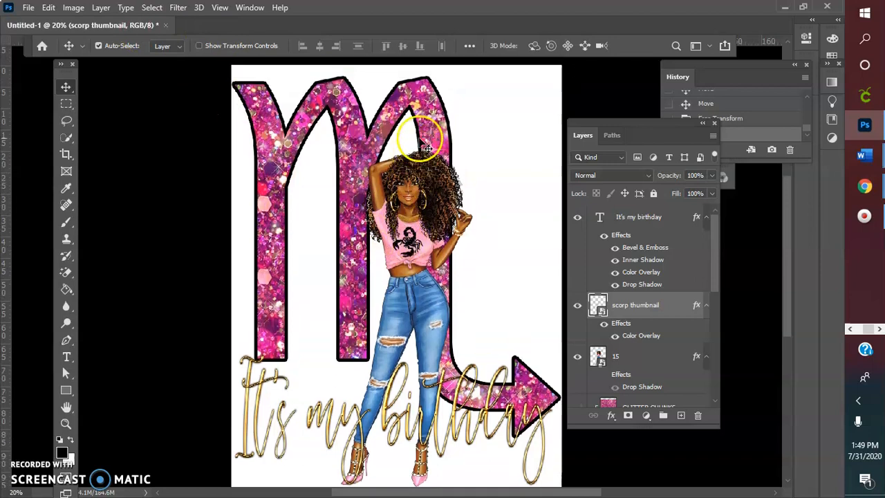
left_click(433, 184)
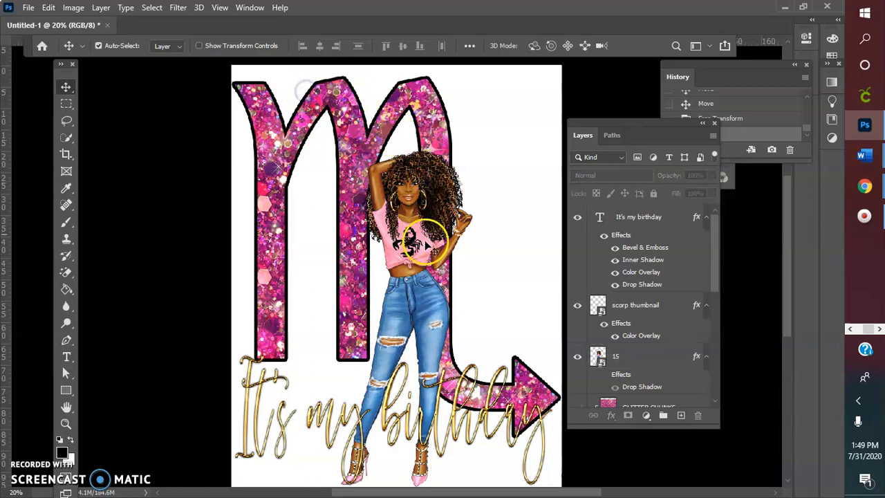
mouse_move(422, 263)
left_mouse_down()
mouse_move(406, 263)
mouse_move(422, 265)
left_mouse_up()
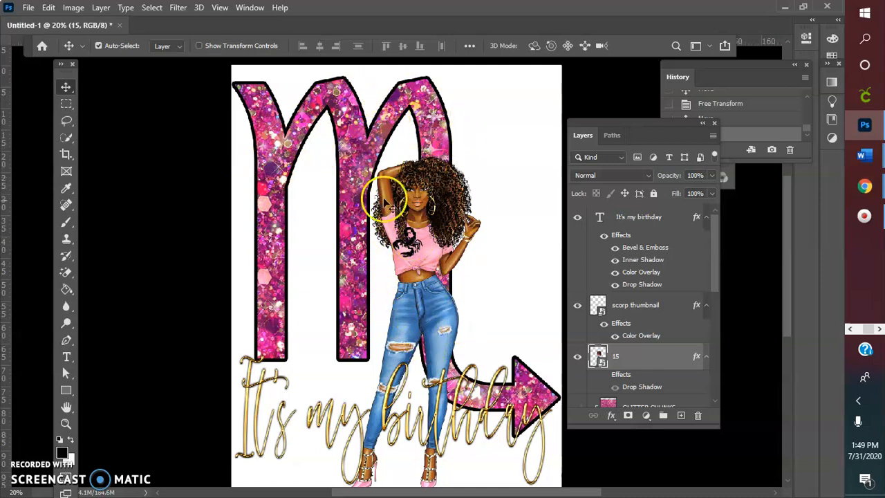
scroll(488, 269, "down", 1)
scroll(488, 268, "up", 1)
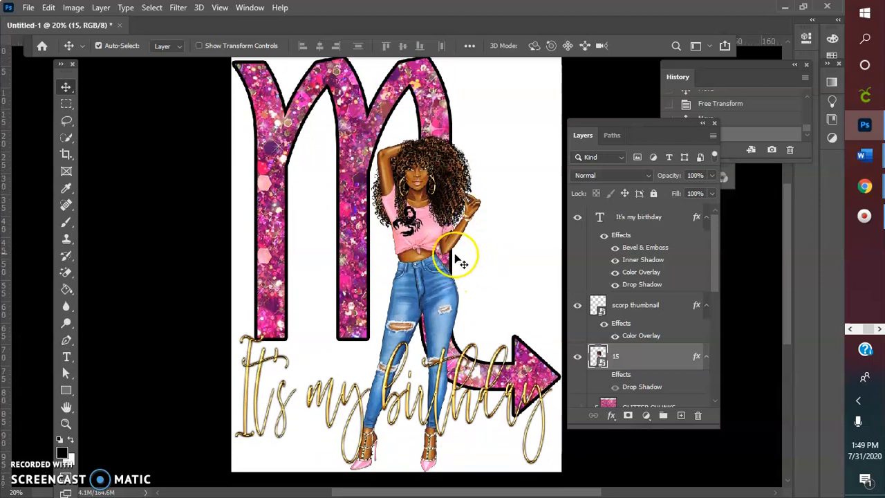
left_click_drag(409, 221, 421, 226)
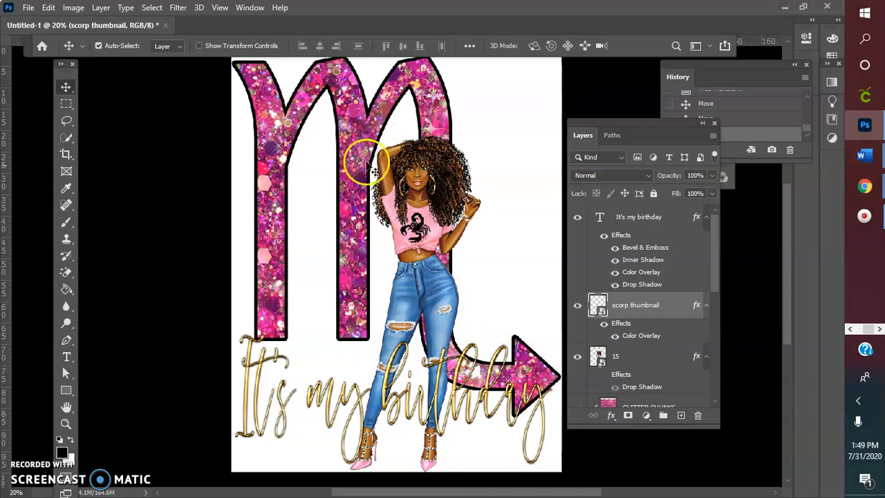
mouse_move(412, 211)
left_mouse_down()
mouse_move(381, 202)
mouse_move(415, 209)
left_mouse_up()
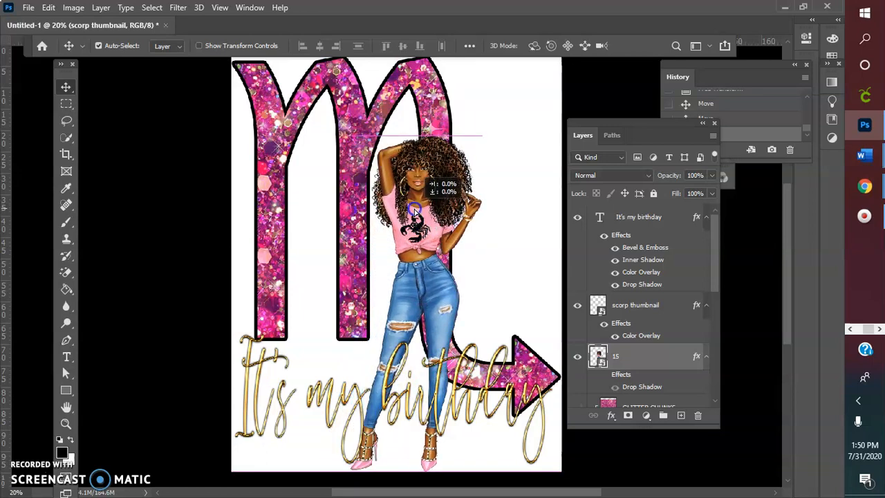
left_click_drag(412, 210, 412, 210)
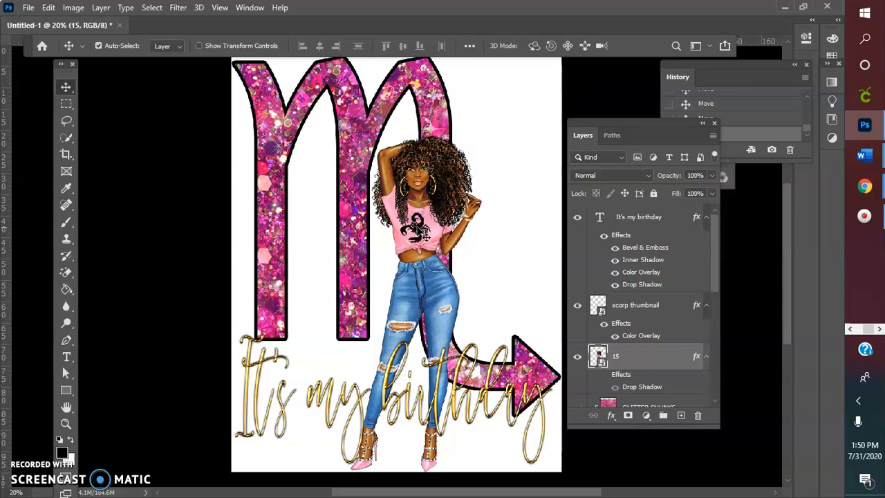
left_click(417, 227)
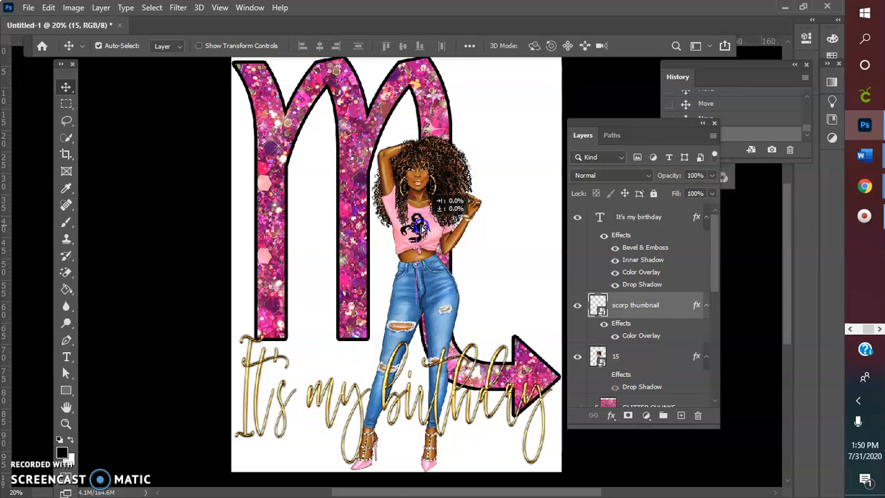
- Hide layer 15 with the curly-haired woman in the pink shirt
scroll(429, 198, "up", 3)
scroll(444, 227, "down", 4)
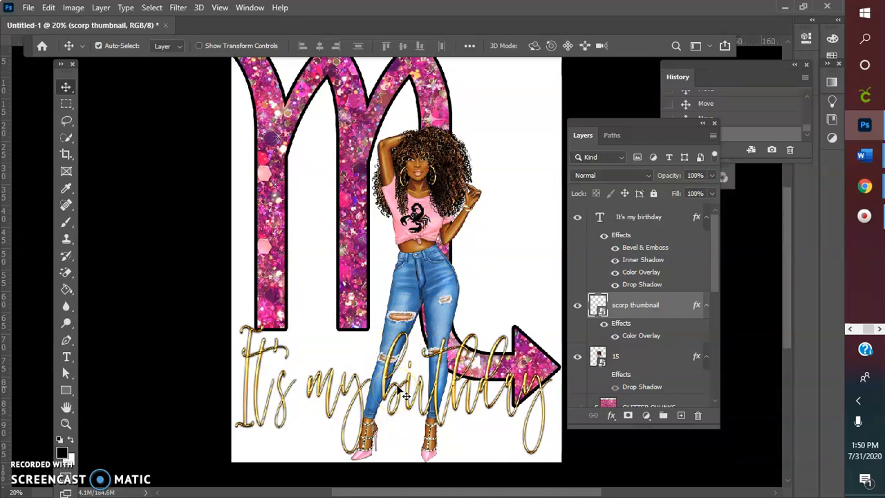
scroll(436, 342, "up", 3)
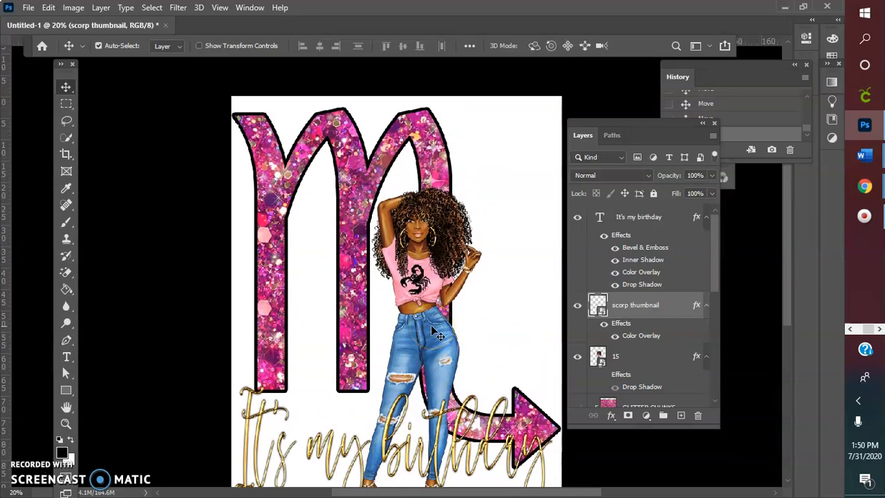
left_click(434, 243)
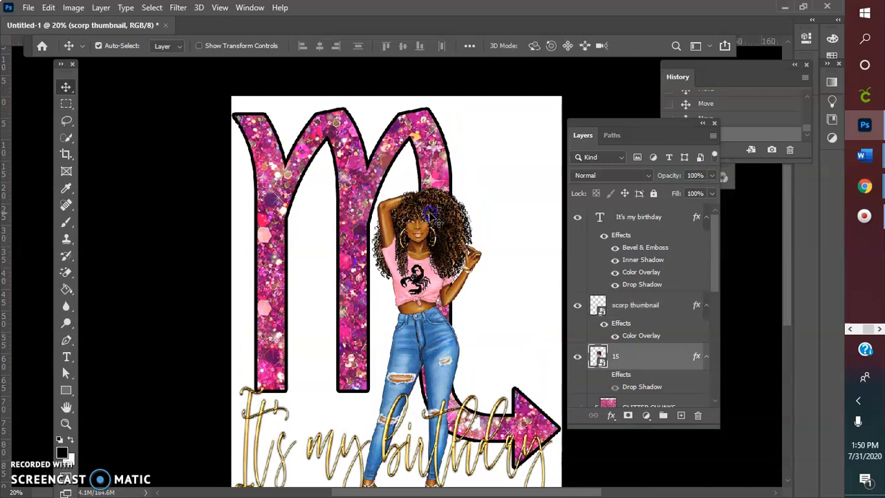
left_click(578, 356)
- Start placing an embedded image and browse the figures in the SASSY GIRL CLIPART I folder
left_click(29, 8)
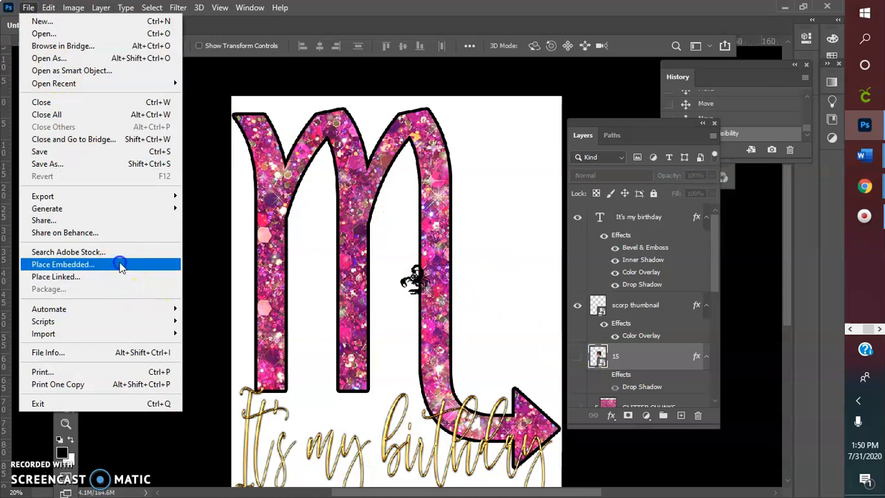
left_click(120, 265)
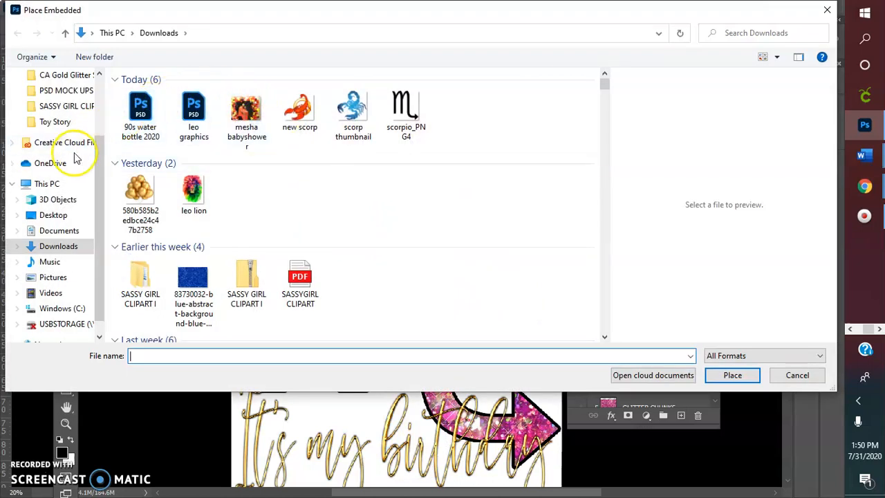
scroll(70, 97, "up", 3)
left_click(73, 86)
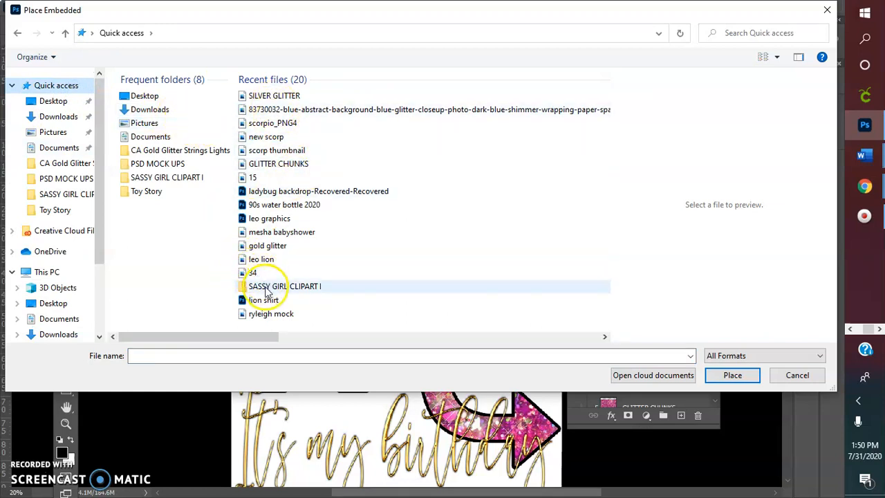
left_click(161, 178)
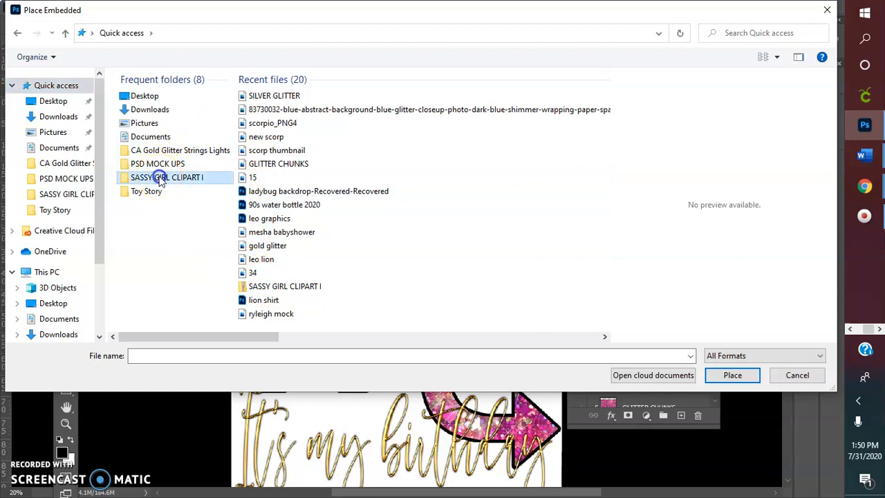
double_click(161, 178)
scroll(505, 158, "down", 5)
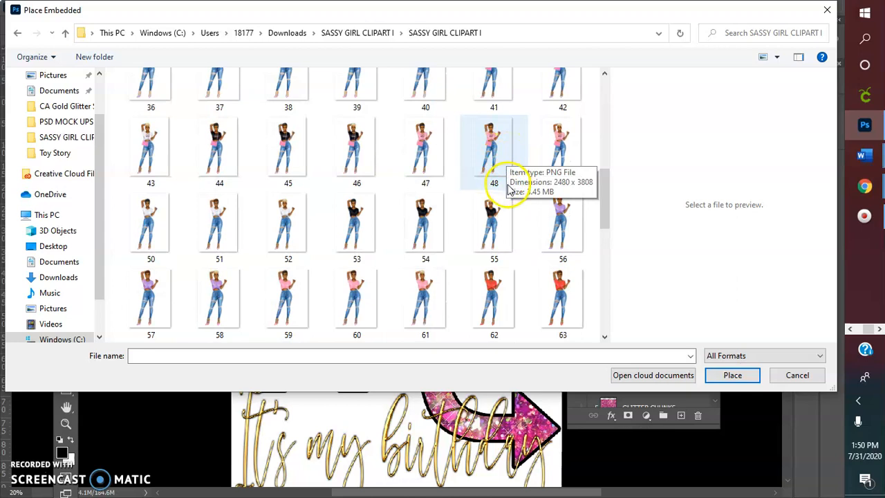
- Preview the red-shirt figures 62, 63 and 64, and place image 64 with the short blonde hair
left_click(496, 297)
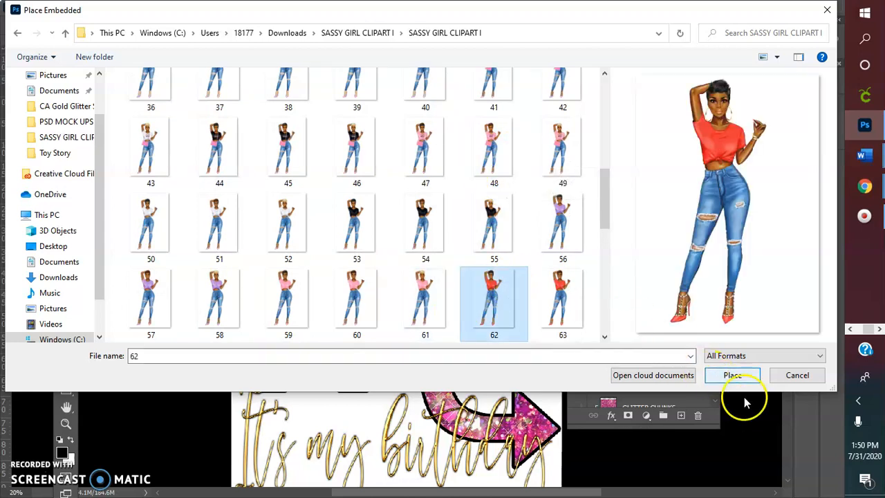
left_click(559, 294)
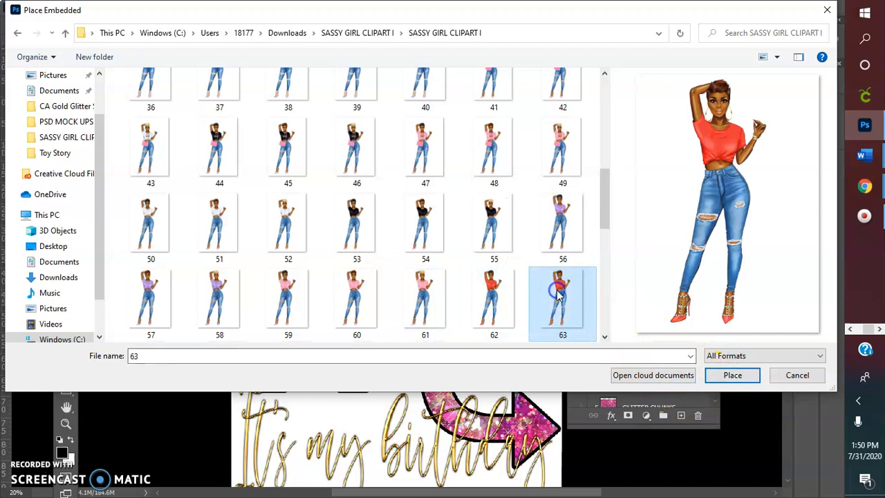
scroll(535, 316, "down", 2)
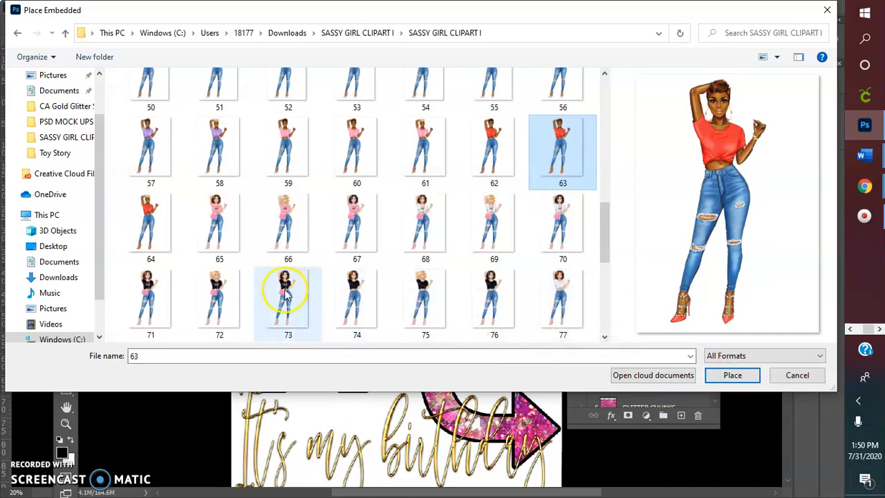
left_click(147, 215)
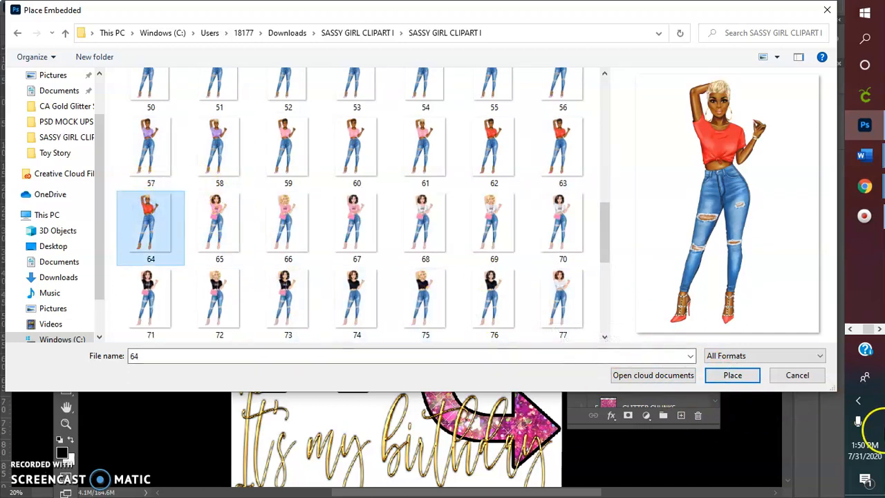
left_click(722, 376)
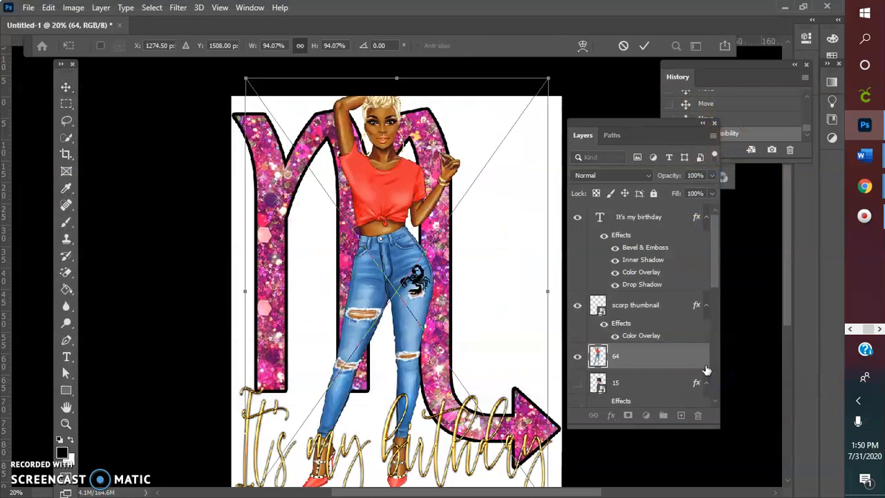
- Scale the blonde figure to about 62.21% over the symbol's lower right, and show layer 15 as a size reference
left_click_drag(547, 77, 443, 208)
left_click_drag(297, 320, 395, 277)
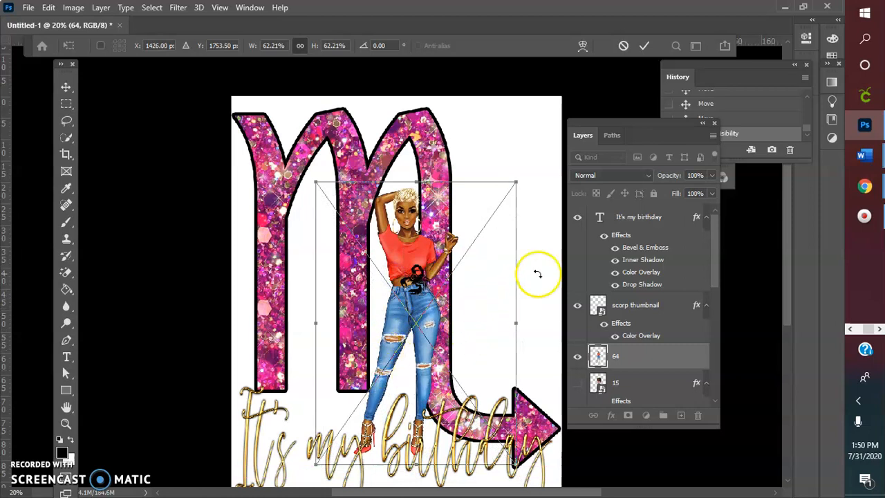
left_click(579, 383)
left_click_drag(436, 270, 404, 263)
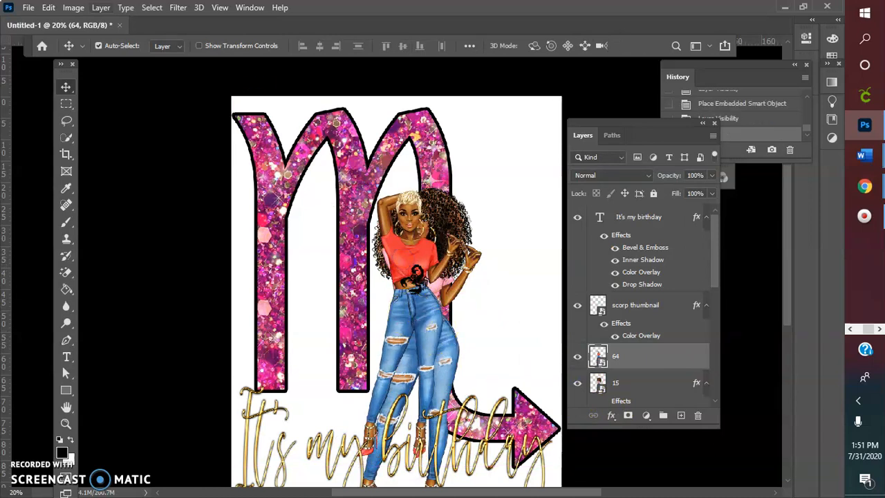
- Enlarge the blonde figure to about 76.74% and align it exactly over the curly-haired woman
left_click(28, 10)
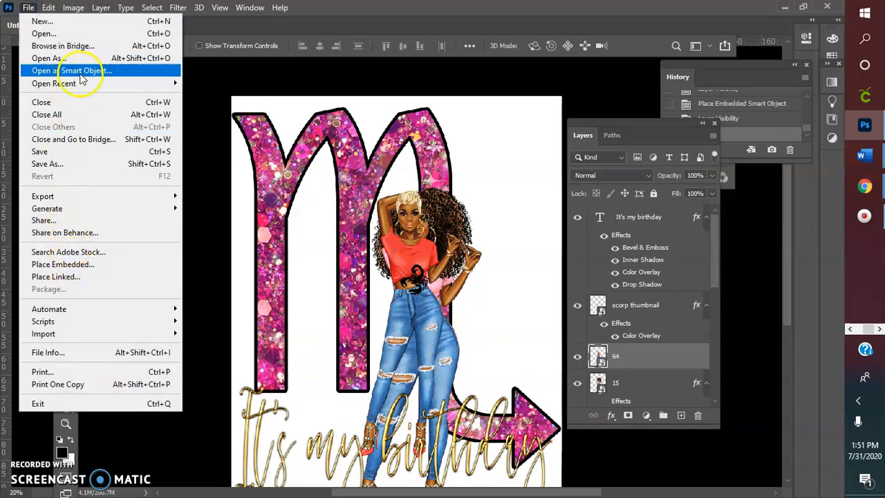
key("Escape")
left_click(49, 8)
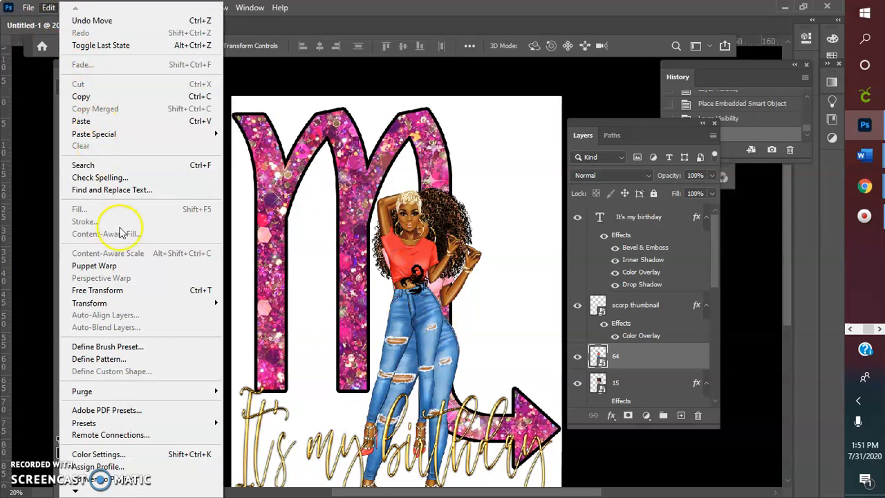
left_click(117, 290)
scroll(207, 297, "down", 3)
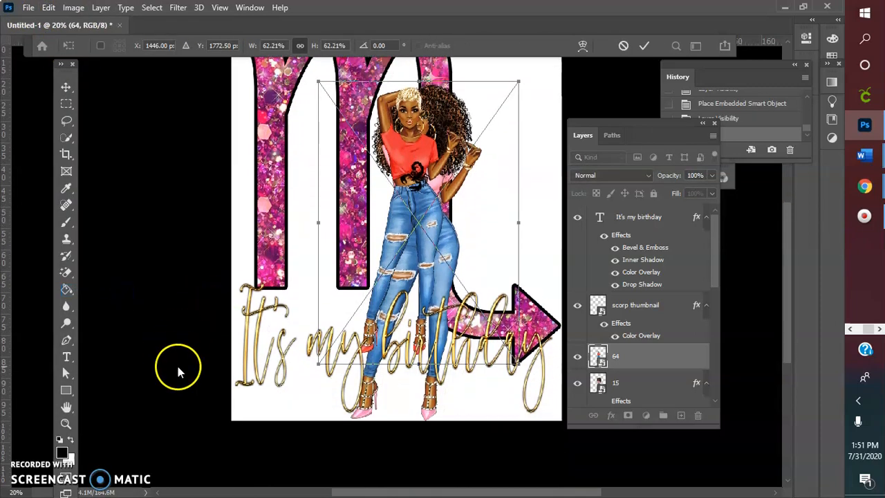
left_click_drag(523, 366, 536, 453)
left_click_drag(446, 221, 434, 220)
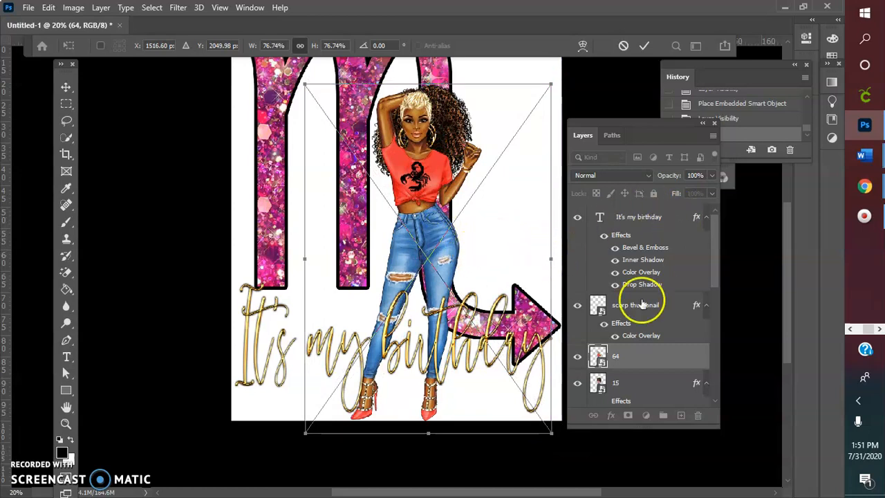
- Apply the transform and convert layer 64 to a smart object
left_click(624, 353)
right_click(629, 359)
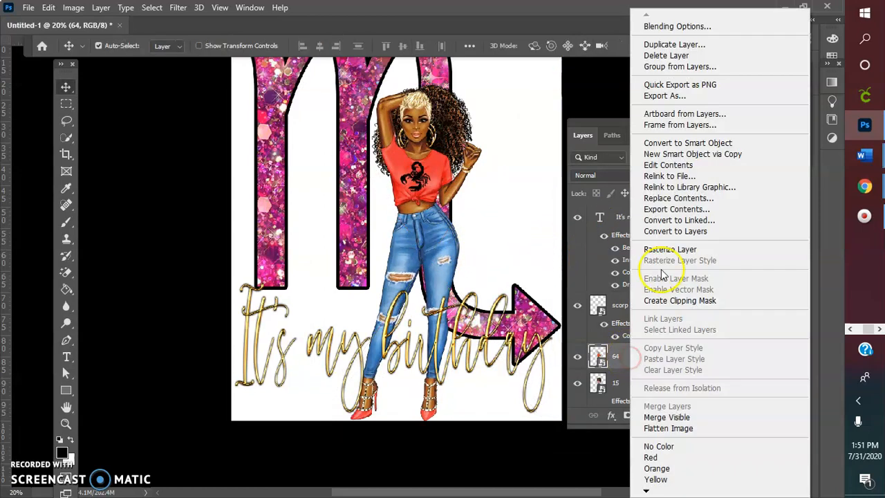
left_click(664, 142)
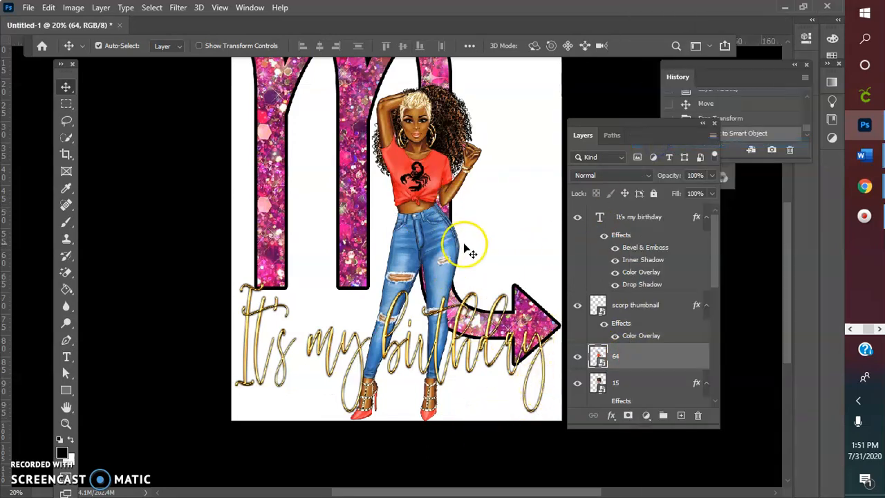
- Move the blonde figure with Free Transform to stand left of the curly-haired woman at the same height
left_click(47, 8)
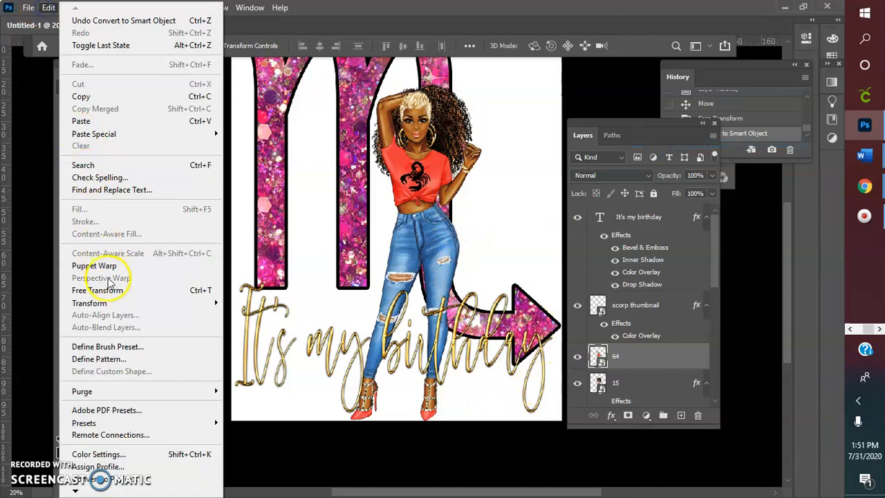
left_click(104, 290)
left_click_drag(388, 180, 326, 170)
left_click_drag(316, 167, 308, 176)
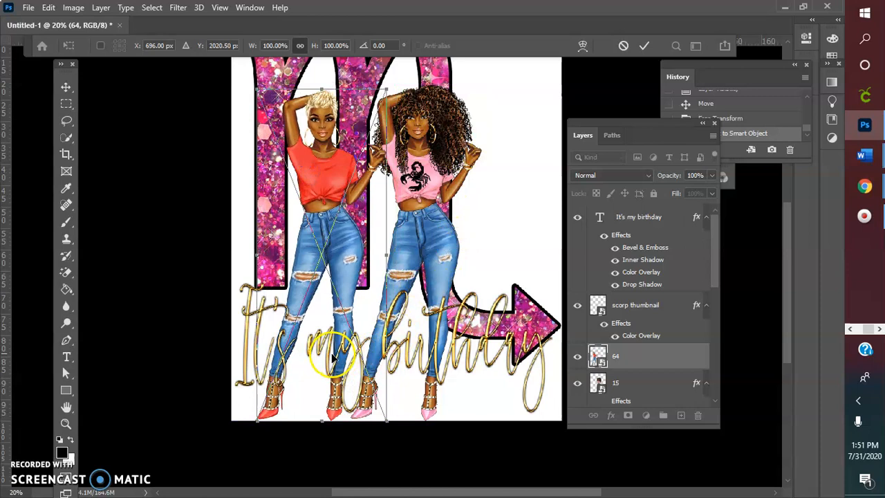
left_click(643, 46)
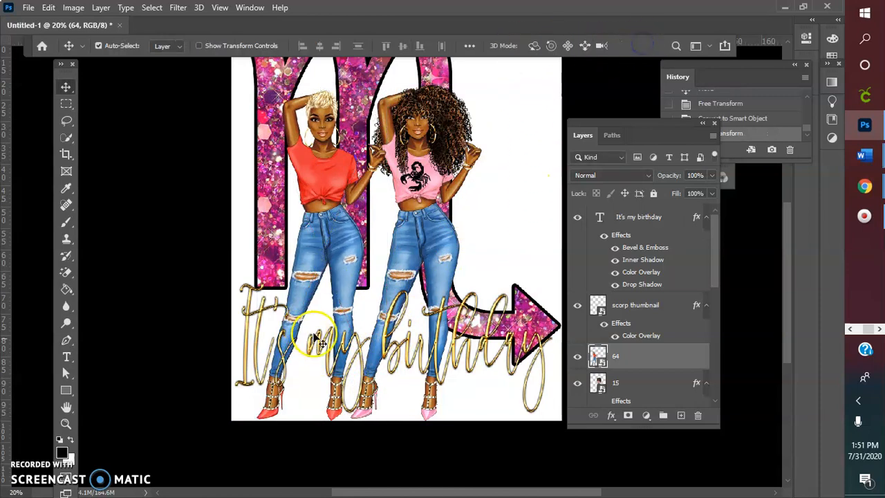
- Change the gold text to "It's our birthday"
double_click(352, 342)
double_click(353, 341)
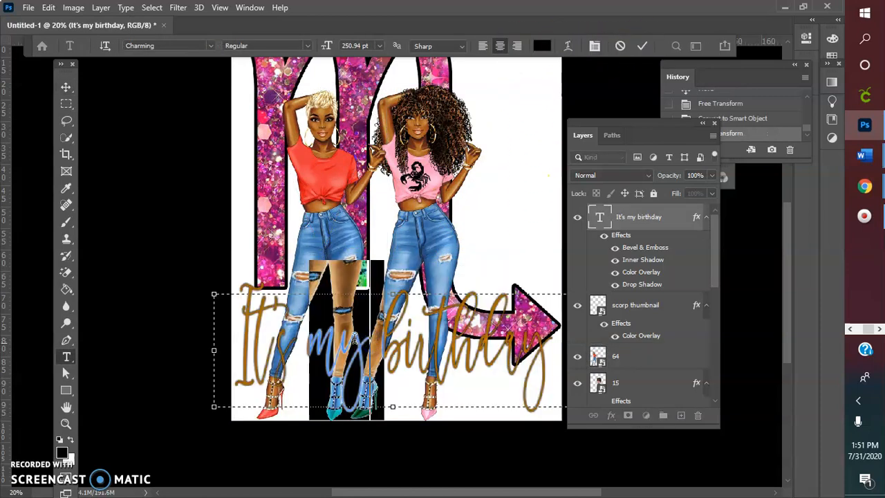
type("ou")
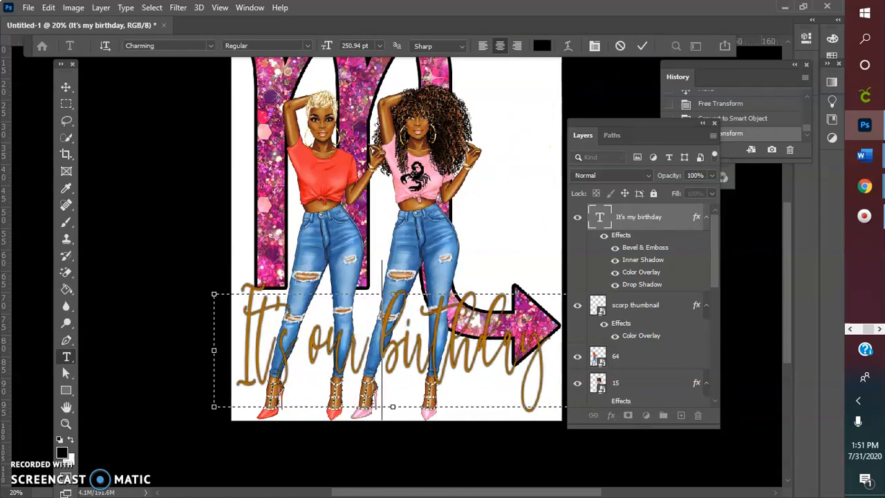
type("r")
left_click(643, 45)
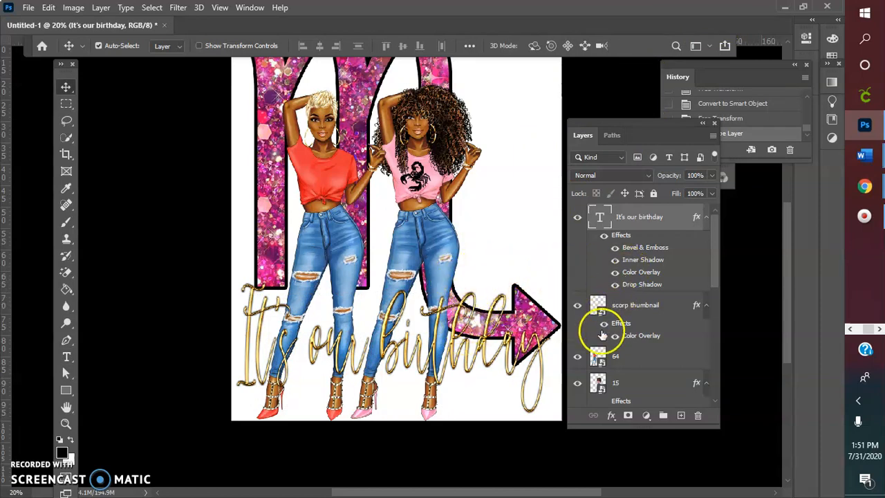
- Add a Drop Shadow to layer 64 with 80% opacity, 0 px distance, 8% spread and 13 px size
left_click(620, 364)
left_click(611, 415)
left_click(617, 402)
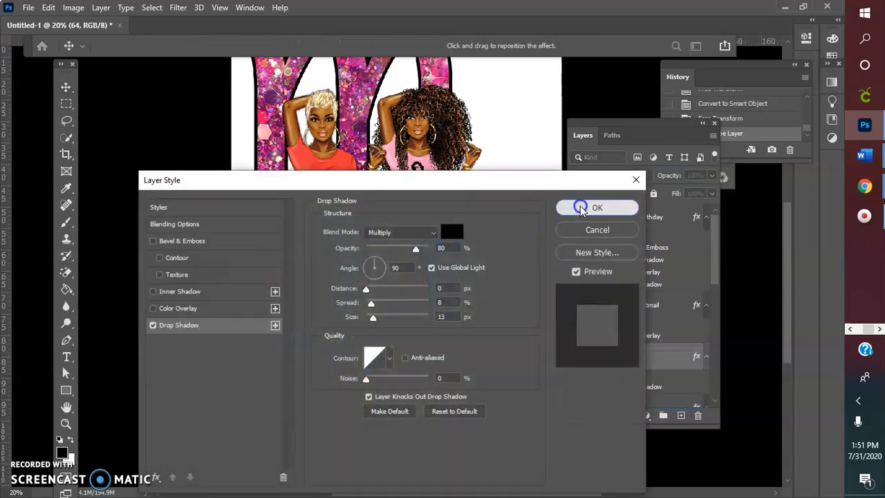
left_click(597, 208)
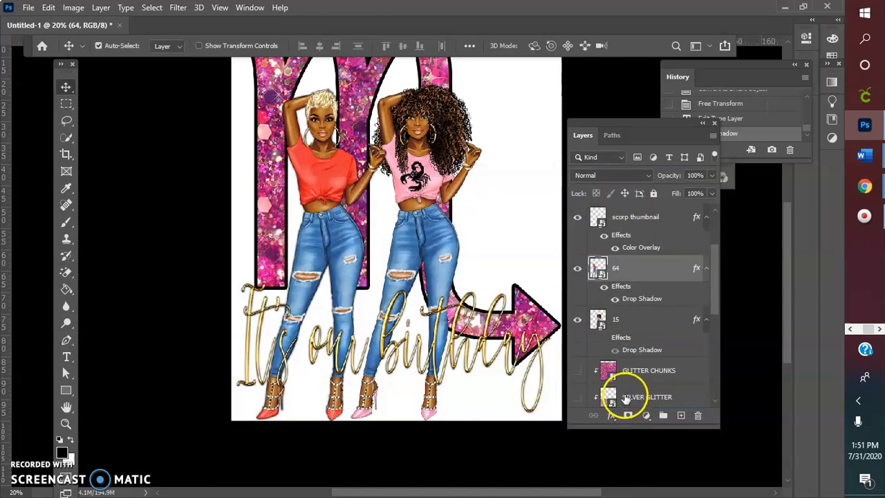
- Nudge the blonde figure slightly right and shift the curly-haired woman farther right to leave a gap between them
left_click(615, 348)
left_click(419, 218)
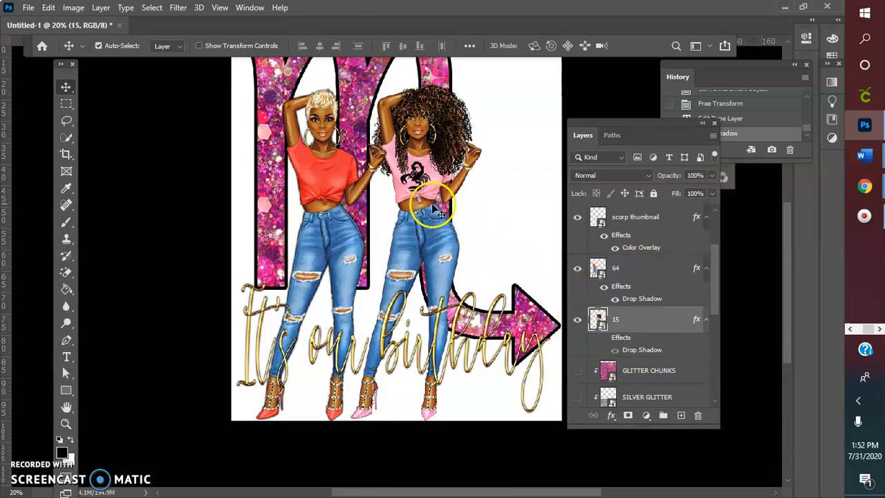
left_click_drag(313, 273, 315, 253)
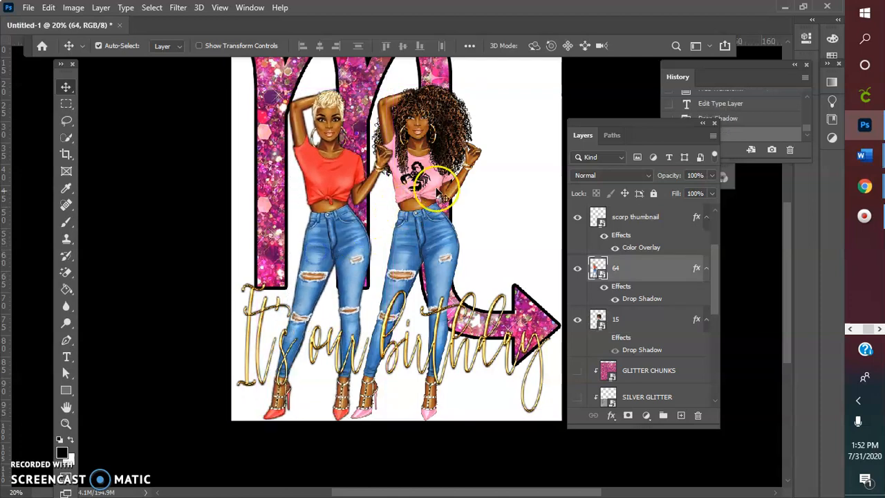
left_click_drag(438, 139, 499, 138)
- Flip the blonde figure on layer 64 horizontally
left_click(348, 165)
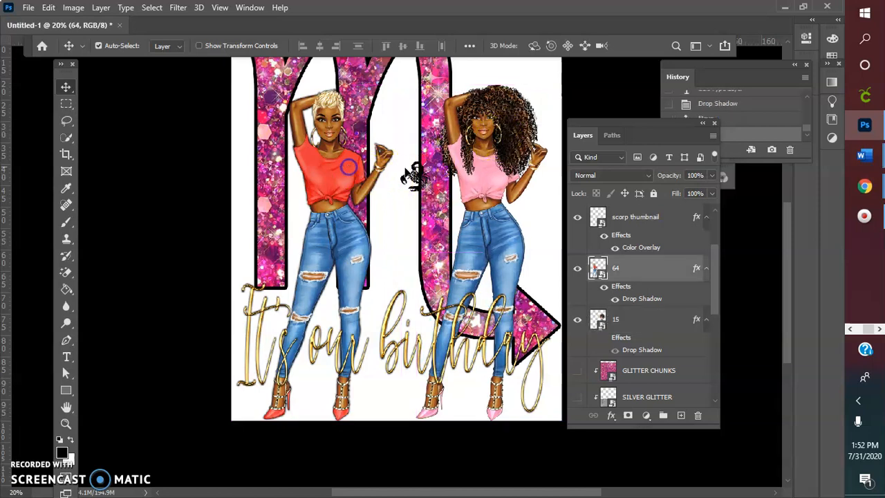
left_click(73, 7)
mouse_move(46, 8)
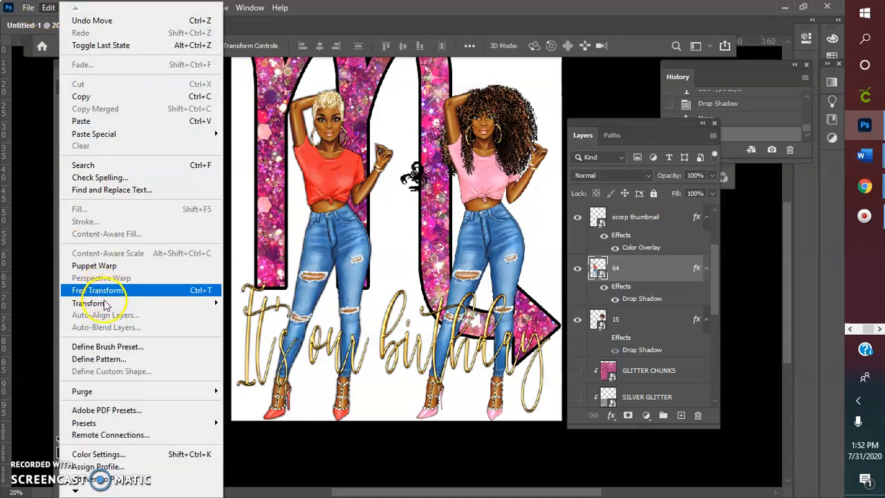
mouse_move(105, 304)
left_click(250, 291)
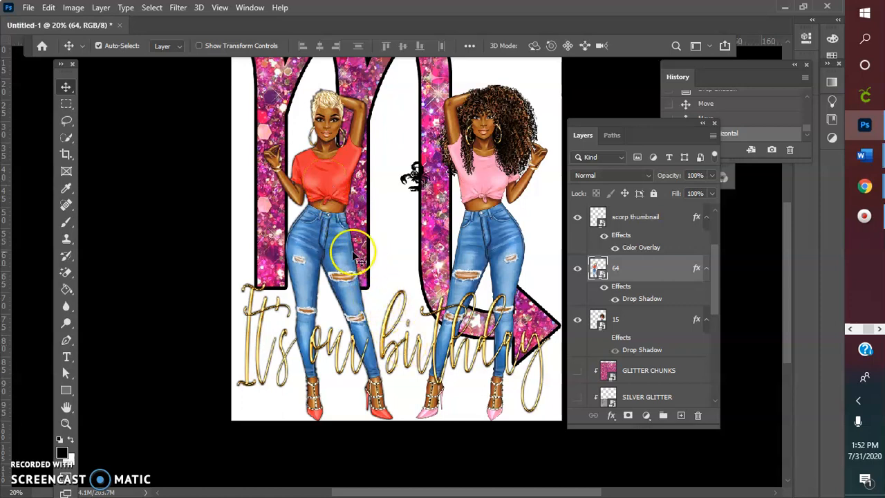
- Reposition both women so they stand close together with their inner shoes just touching
left_click_drag(332, 235, 355, 237)
left_click_drag(488, 201, 430, 204)
left_click_drag(358, 203, 327, 205)
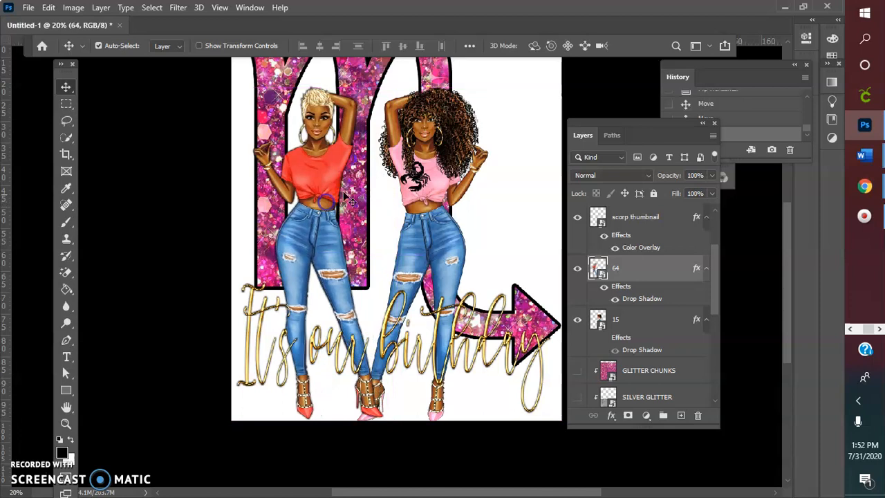
left_click_drag(428, 228, 452, 220)
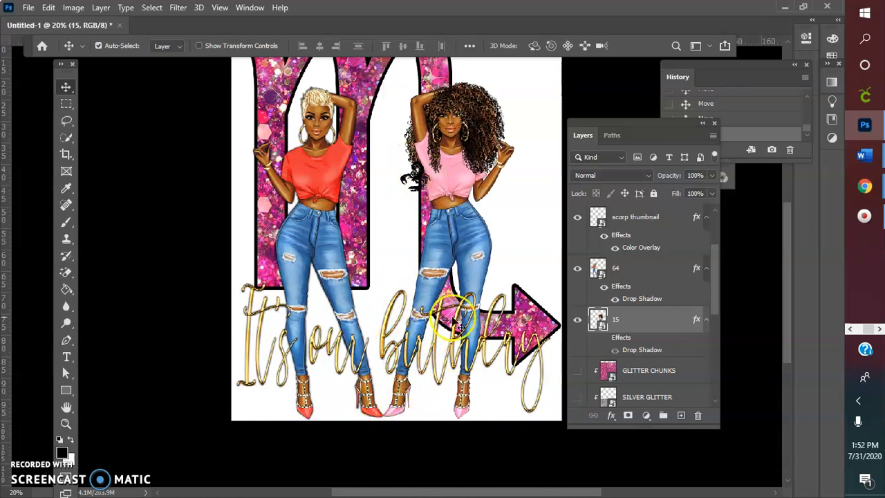
- Center the scorpion on the curly-haired woman's pink shirt, then duplicate its layer and place the copy on the blonde woman's red shirt
scroll(453, 318, "up", 2)
left_click_drag(452, 220, 454, 200)
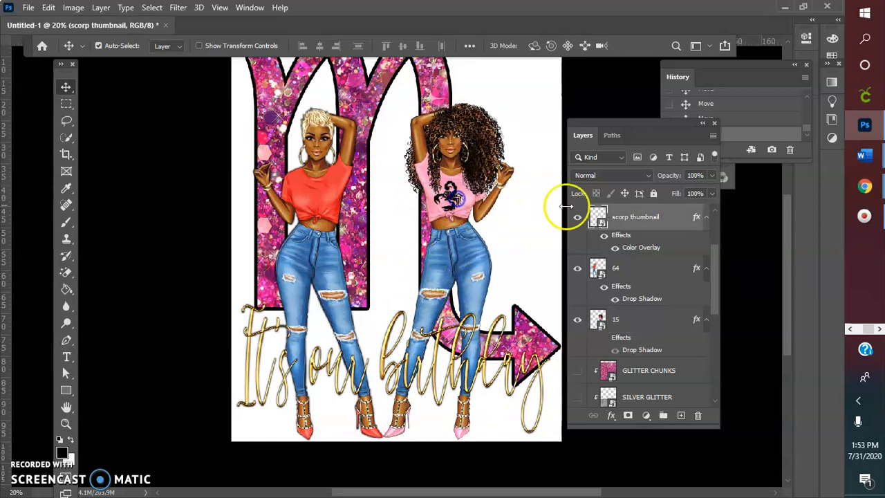
right_click(611, 217)
left_click(654, 45)
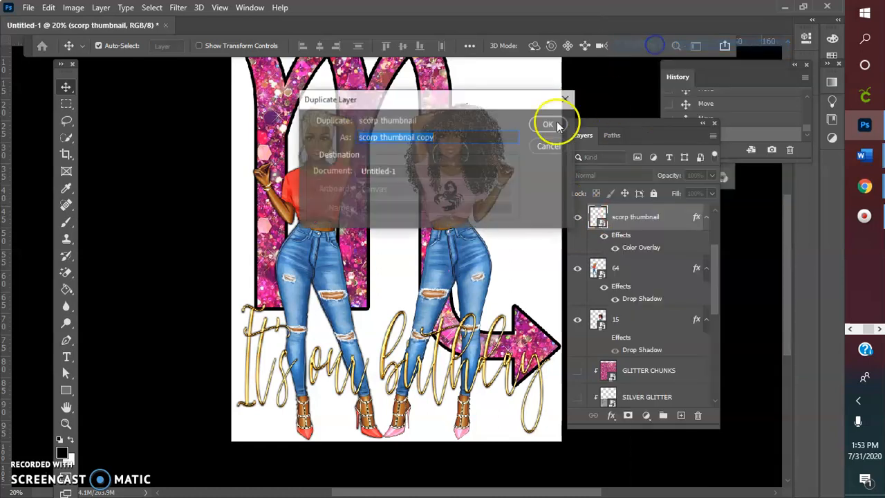
left_click(560, 123)
left_click_drag(455, 200, 326, 203)
left_click(539, 129)
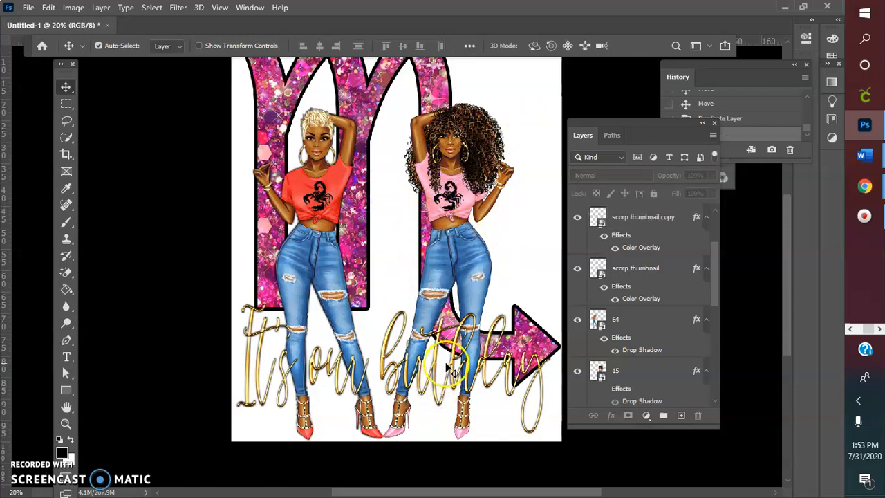
- Resize the pink glitter Scorpio symbol with its glitter layer to 97.02% width and 75.22% height and shift it slightly right
scroll(461, 352, "up", 4)
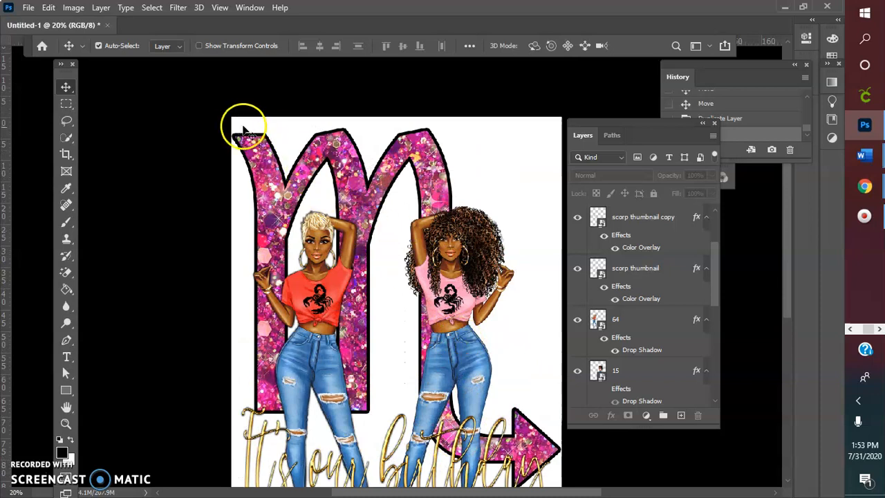
left_click_drag(234, 120, 297, 187)
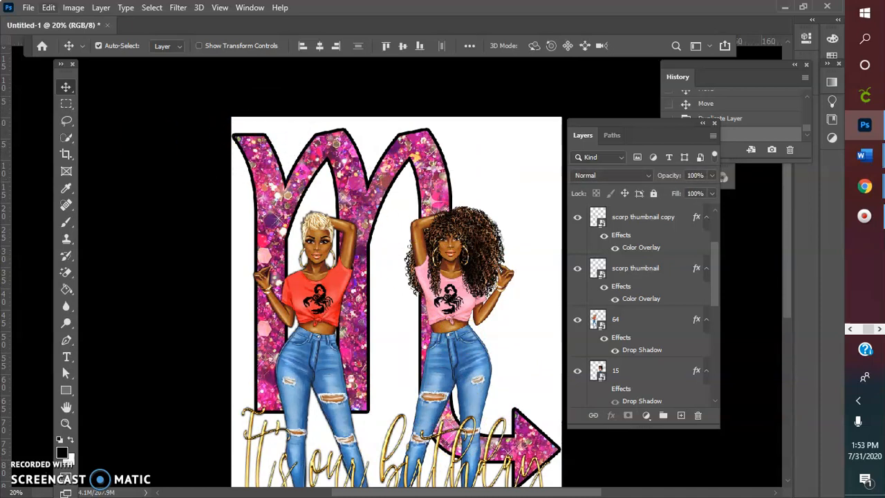
left_click(28, 7)
mouse_move(48, 8)
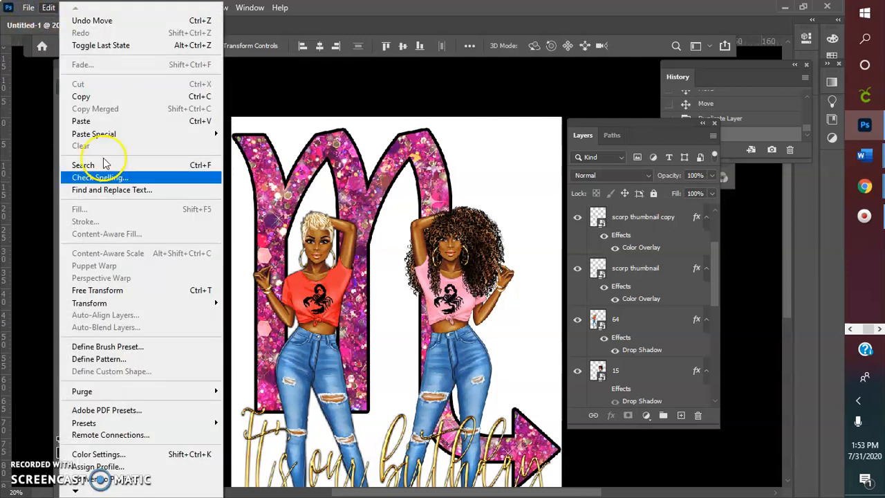
left_click(111, 291)
left_click_drag(226, 133, 337, 221)
left_click_drag(390, 248, 366, 155)
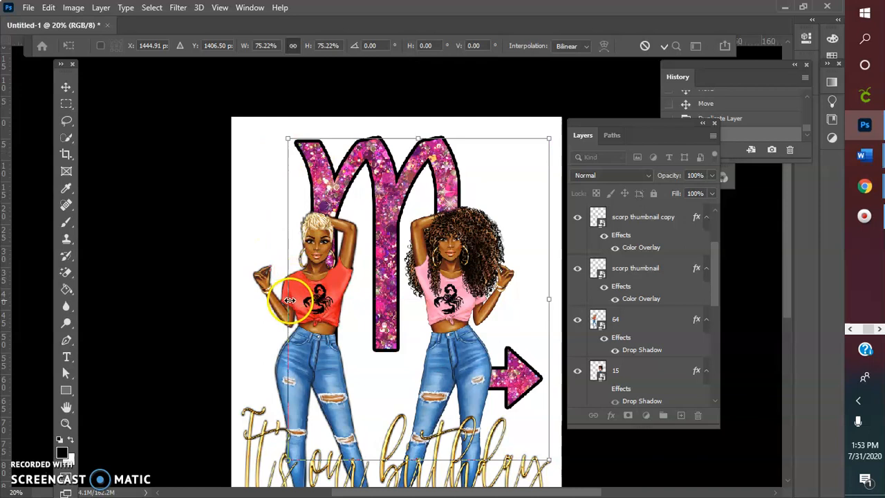
left_click_drag(289, 300, 223, 300)
mouse_move(553, 297)
left_mouse_down()
mouse_move(571, 300)
mouse_move(561, 298)
left_mouse_up()
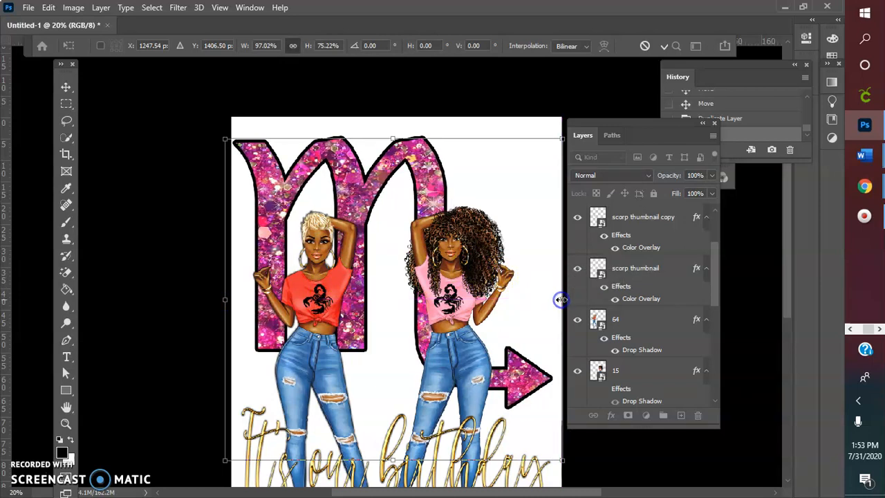
left_click_drag(356, 185, 374, 180)
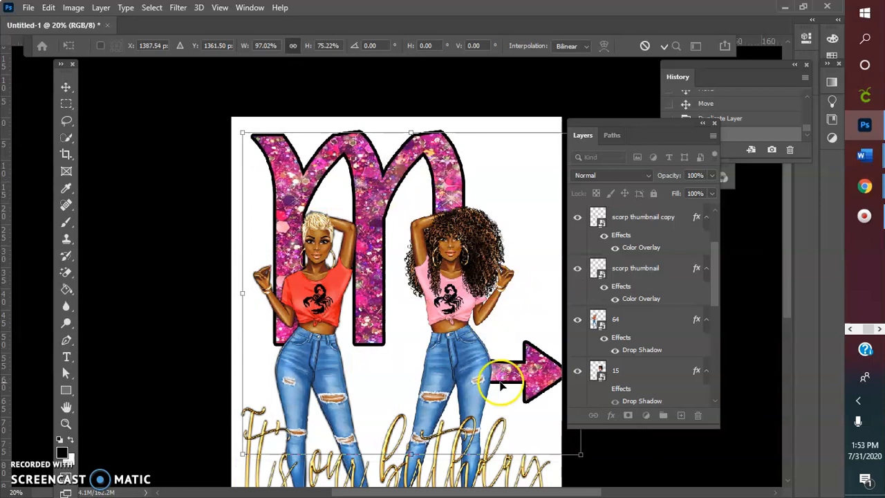
- Hide the GLITTER CHUNKS copy and scorpio_PNG4 layers and nudge the "It's our birthday" text slightly up and right
scroll(564, 346, "down", 1)
scroll(607, 394, "down", 5)
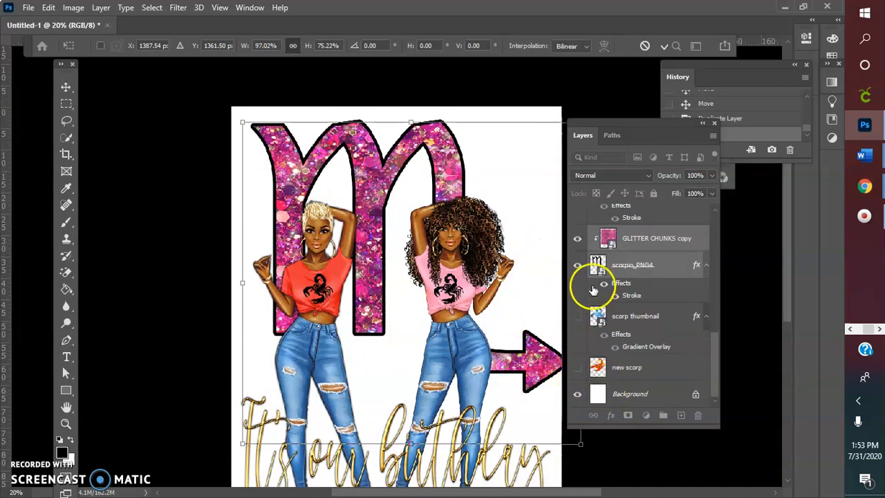
left_click(577, 239)
left_click(577, 238)
left_click(578, 265)
scroll(569, 297, "down", 1)
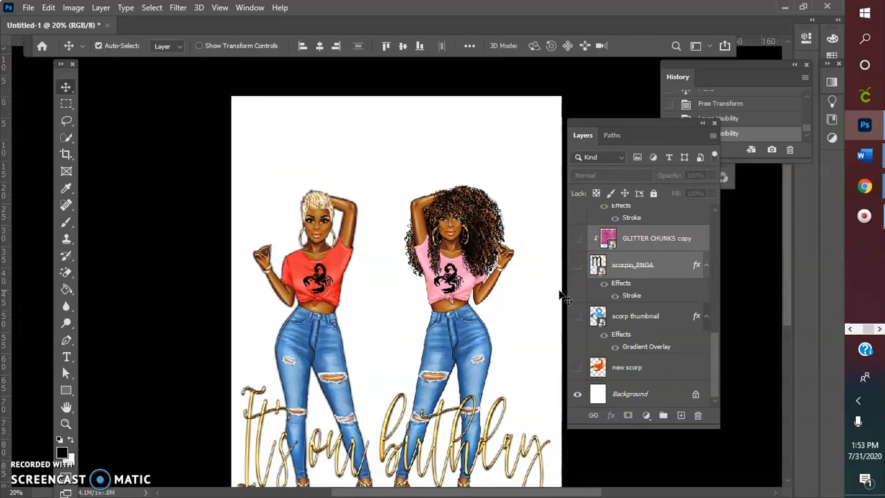
mouse_move(494, 405)
left_mouse_down()
mouse_move(509, 390)
mouse_move(508, 204)
mouse_move(488, 171)
mouse_move(495, 148)
mouse_move(498, 412)
left_mouse_up()
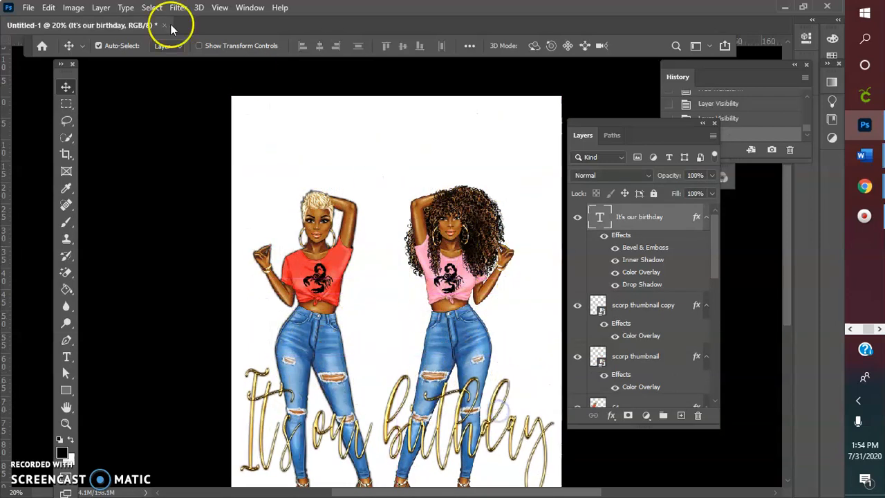
- Browse the recent image files available for embedding and preview the blue glitter and gold glitter backgrounds
left_click(28, 8)
left_click(69, 266)
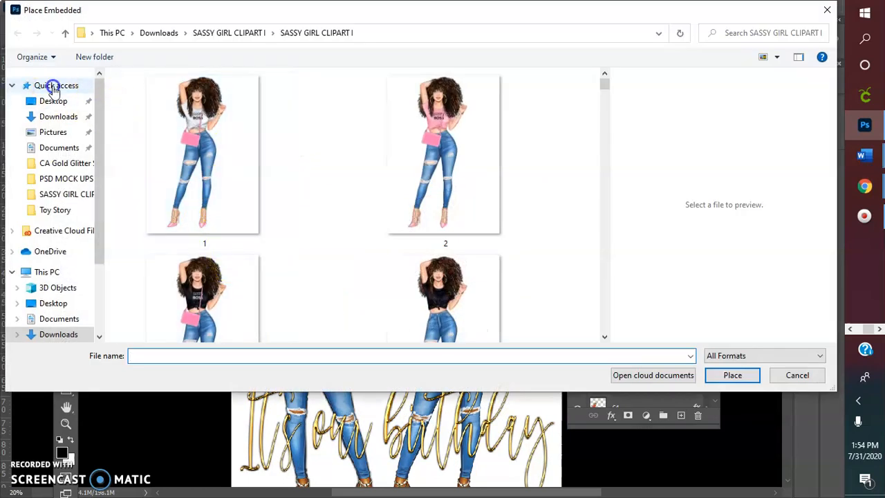
left_click(54, 85)
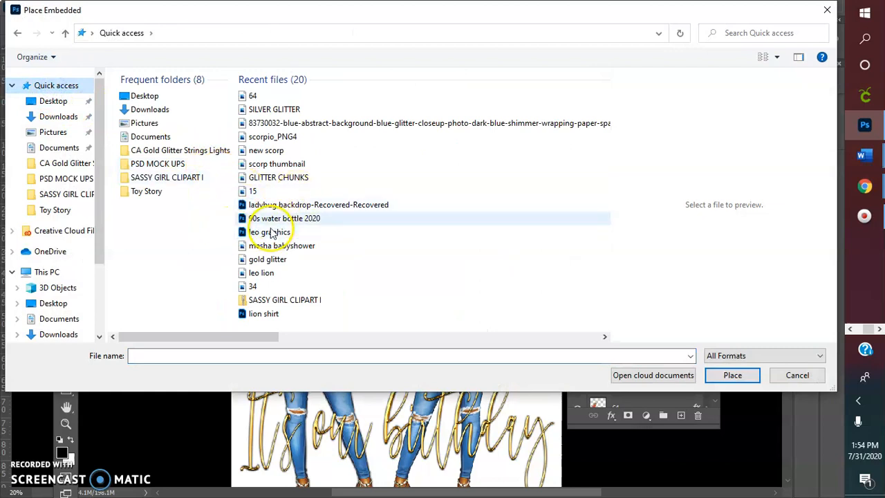
left_click(270, 125)
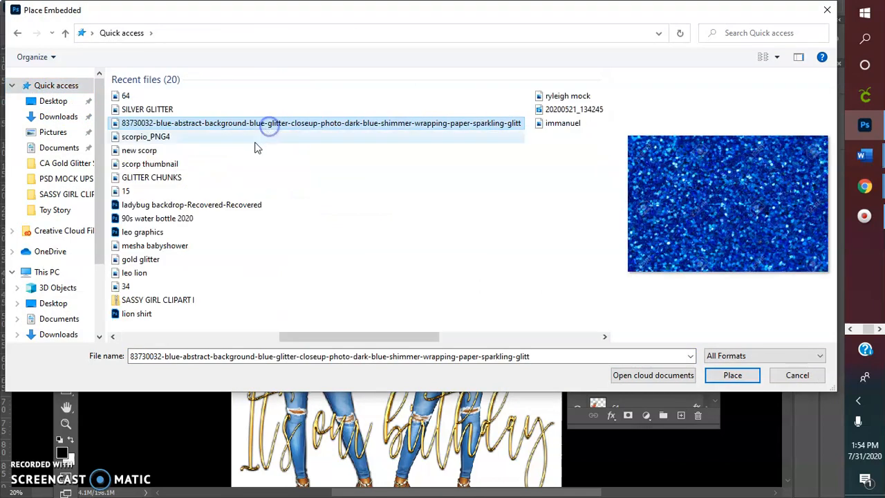
scroll(139, 152, "up", 1)
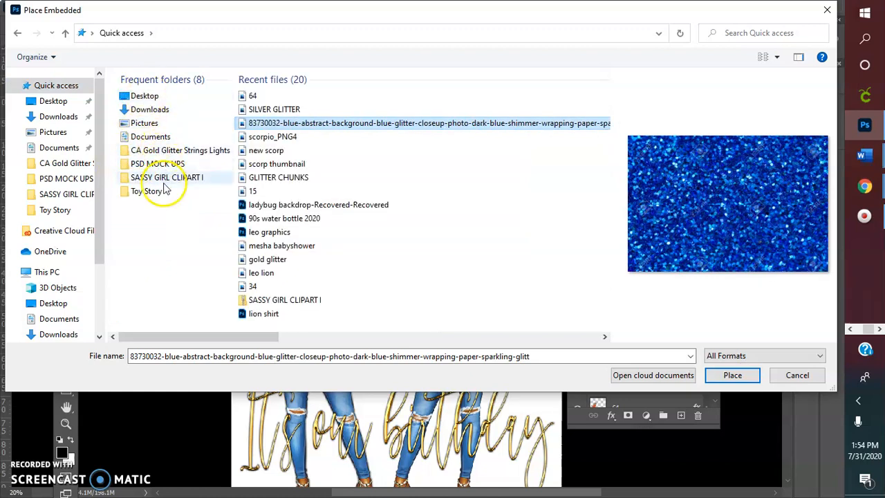
left_click(69, 88)
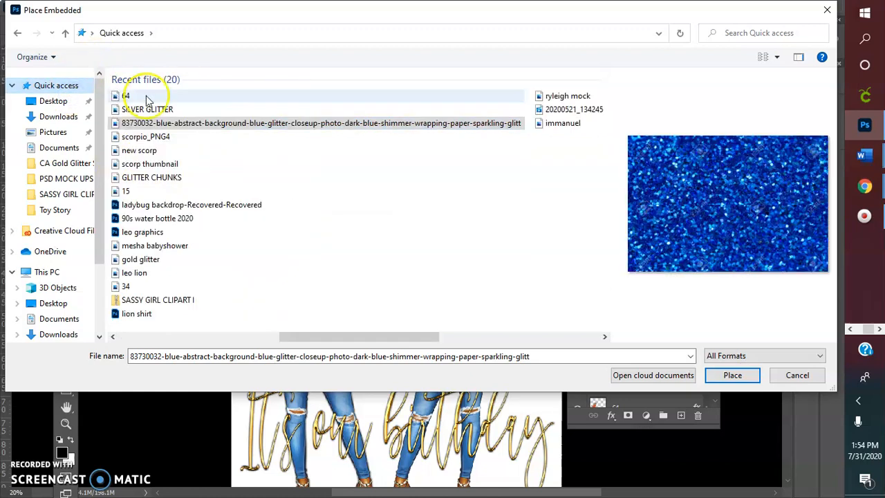
scroll(142, 257, "down", 3)
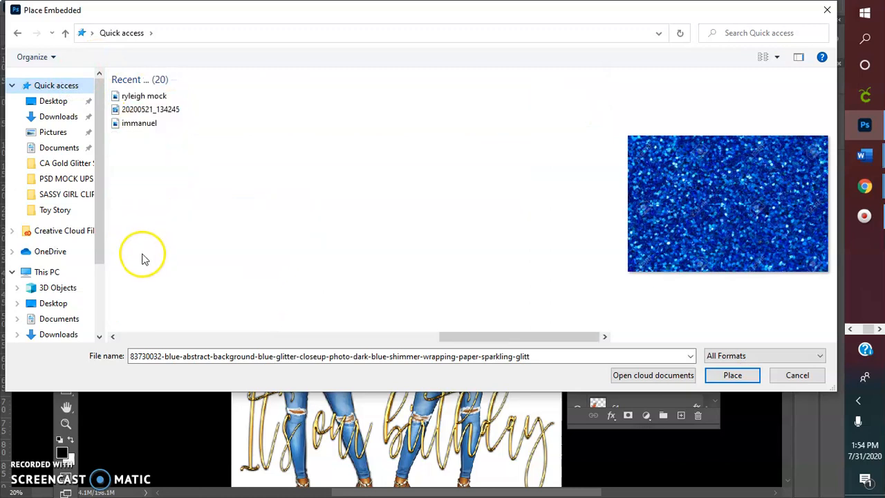
left_click(74, 90)
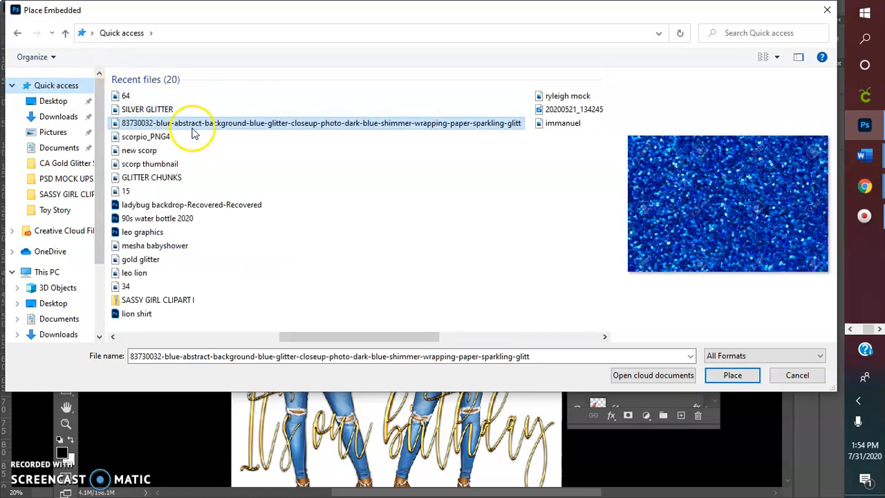
left_click_drag(306, 338, 132, 306)
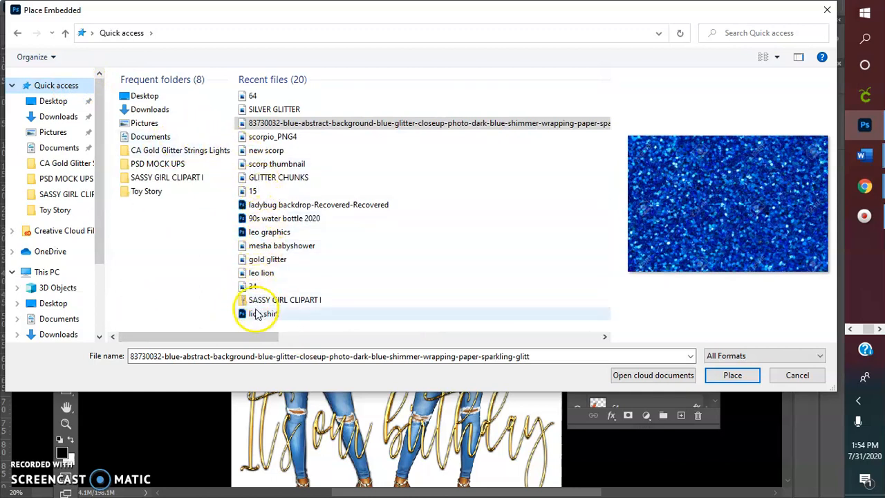
left_click(267, 260)
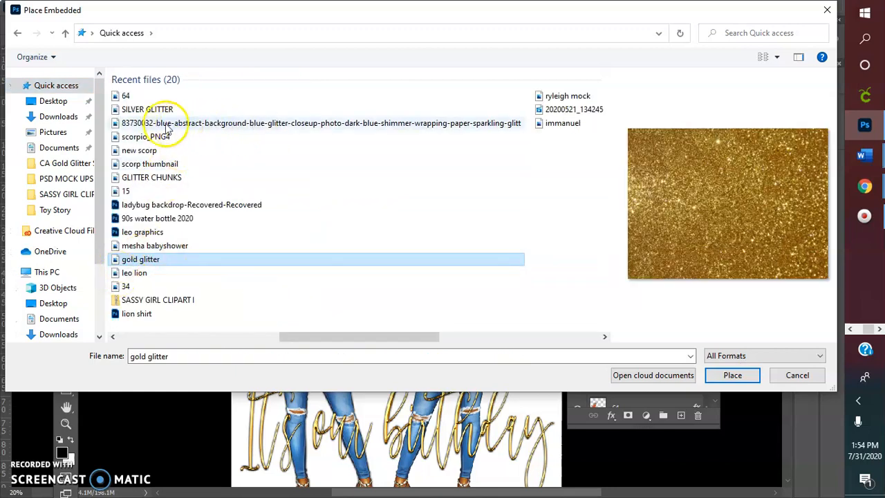
- Embed the gold balloons image from Downloads at 5.11% width and 8.83% height, with its strings above the blonde woman's outer hand
left_click(56, 116)
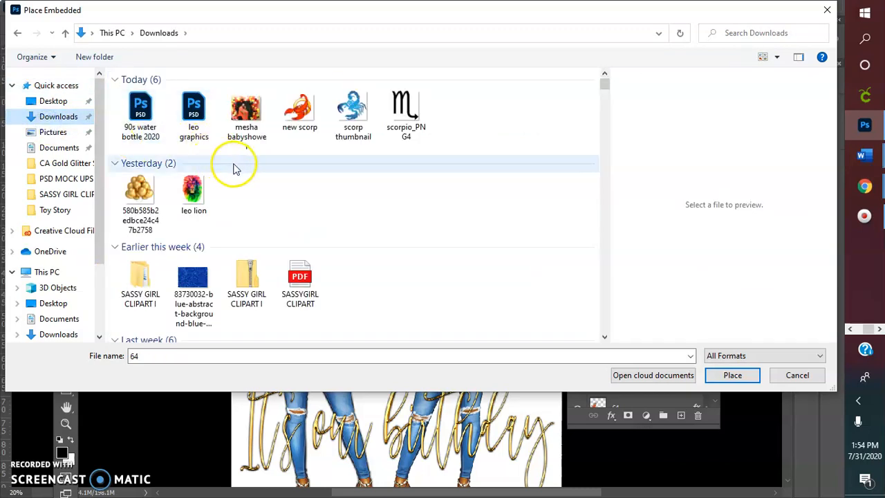
left_click(139, 204)
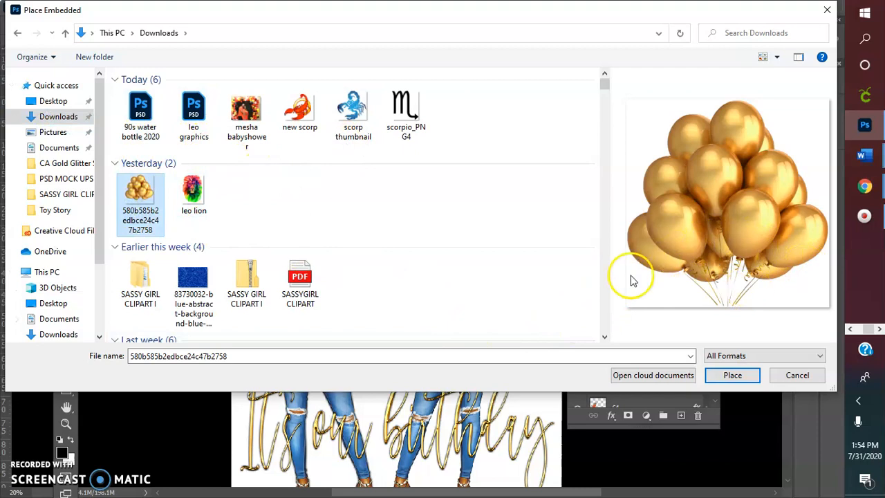
left_click(732, 374)
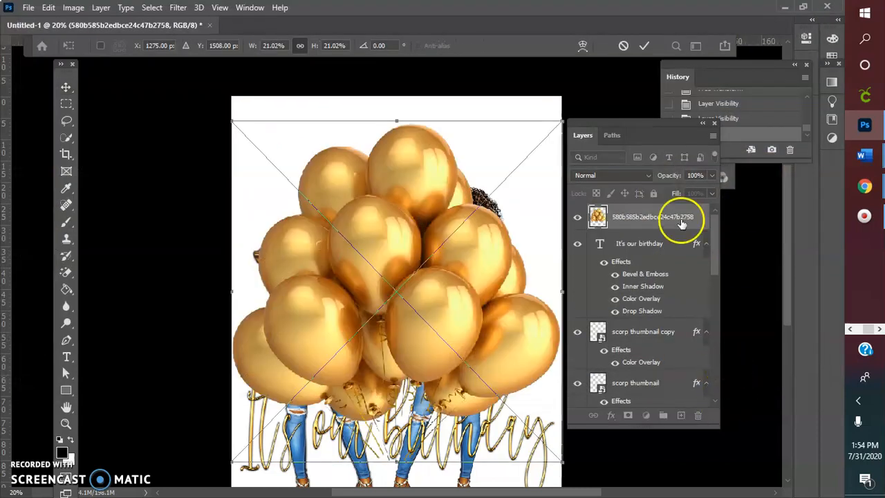
left_click_drag(228, 119, 497, 334)
left_click_drag(546, 391, 316, 127)
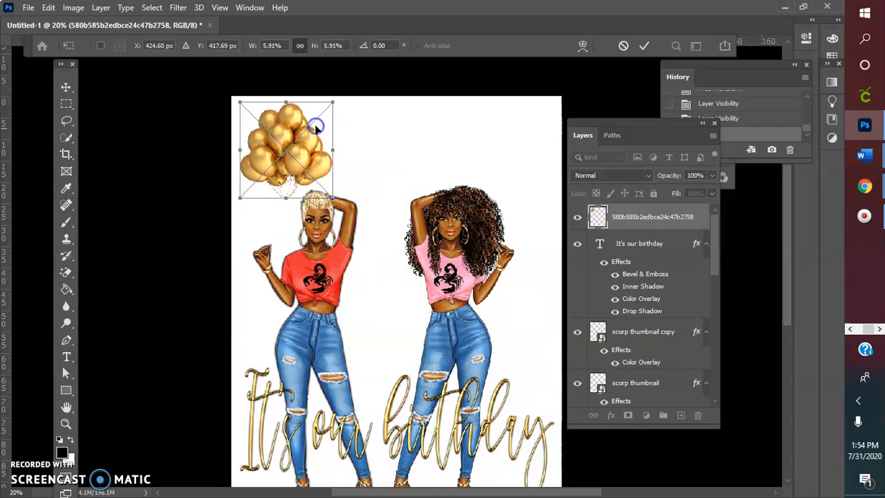
mouse_move(283, 199)
left_mouse_down()
mouse_move(274, 219)
mouse_move(274, 201)
left_mouse_up()
left_click_drag(333, 153, 323, 168)
left_click_drag(277, 201, 260, 245)
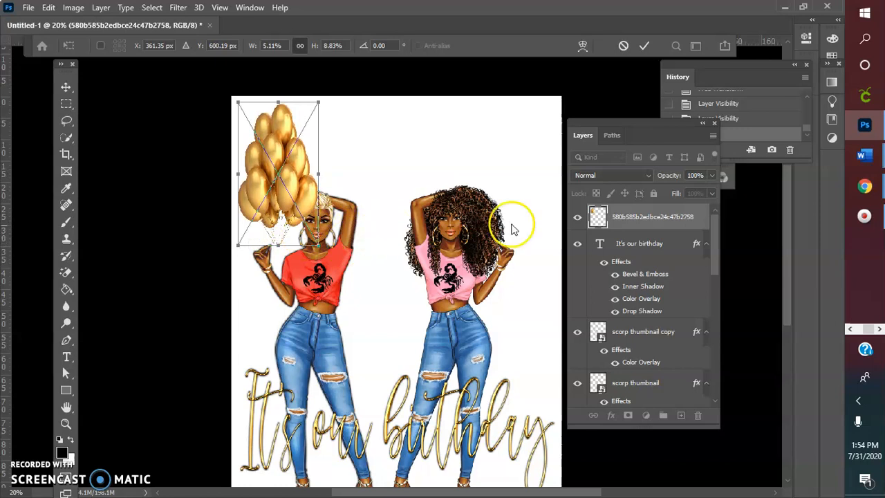
left_click(643, 45)
- Move the balloon layer beneath the SCORPIO text layer and position the balloons between the two women's heads
mouse_move(316, 187)
left_mouse_down()
mouse_move(308, 179)
mouse_move(297, 200)
mouse_move(313, 202)
left_mouse_up()
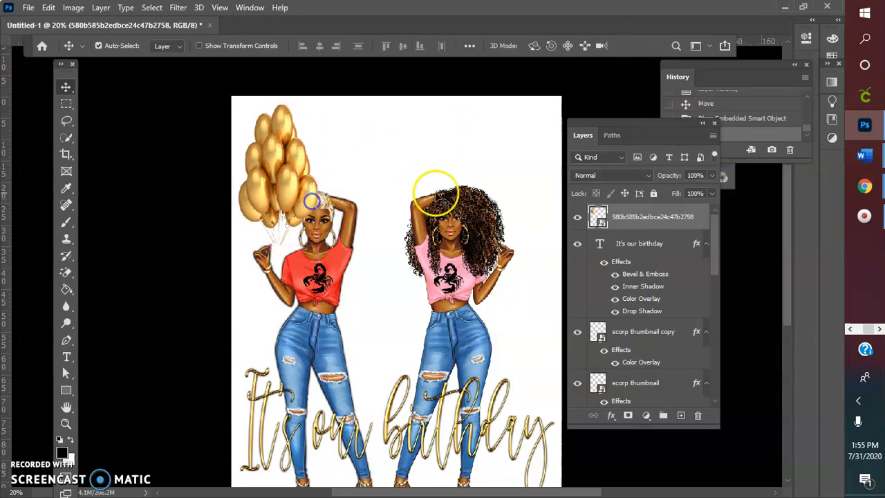
left_click_drag(652, 217, 629, 455)
left_click_drag(275, 203, 377, 188)
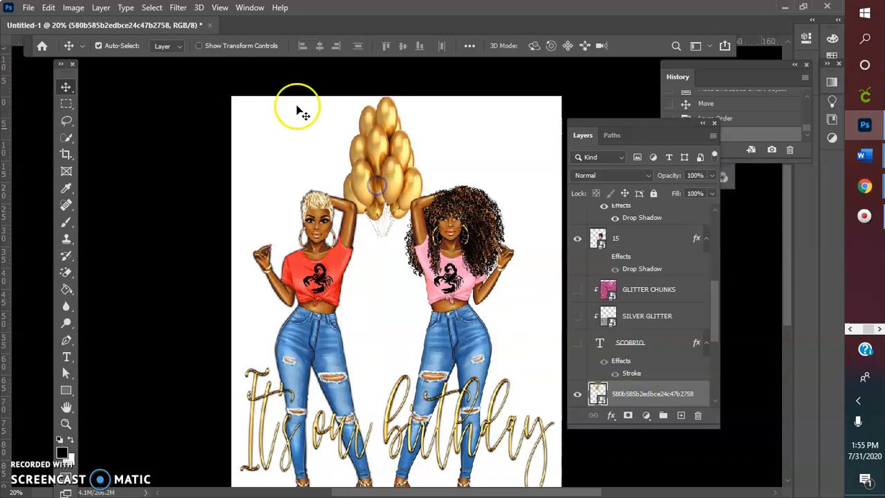
- Step back in the history to the state where the balloon image was just placed
scroll(743, 125, "up", 1)
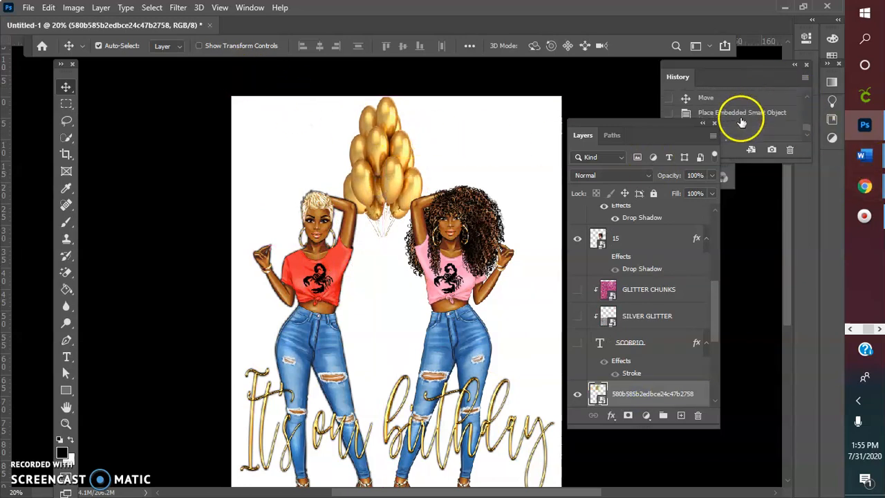
left_click(738, 113)
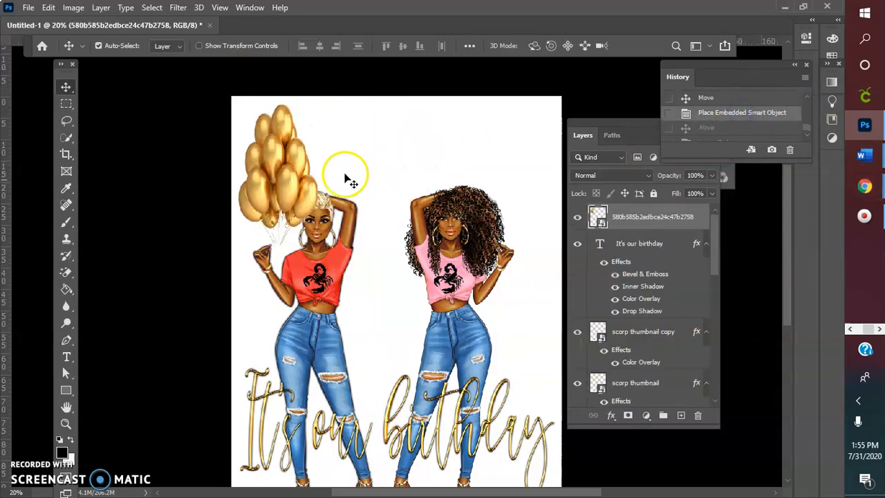
left_click(716, 98)
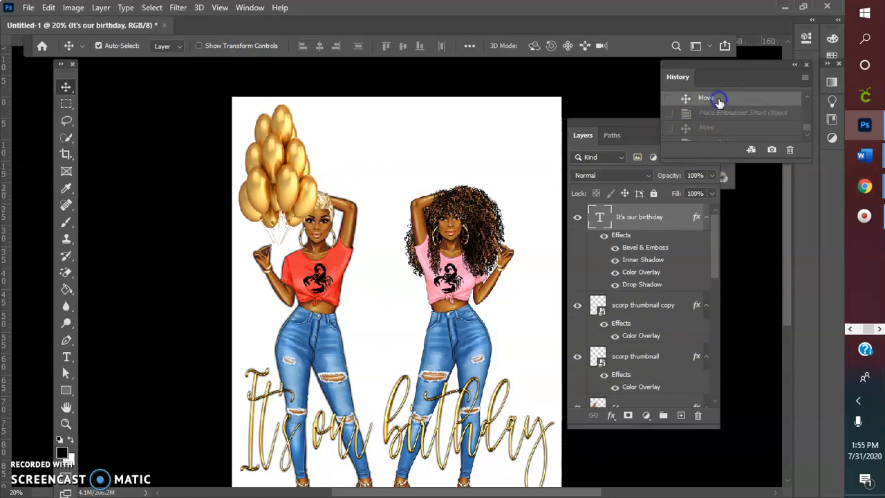
left_click(719, 112)
- Move the balloons toward the middle of the canvas and enlarge them to fill the space between the women
left_click_drag(348, 173, 390, 183)
left_click(48, 8)
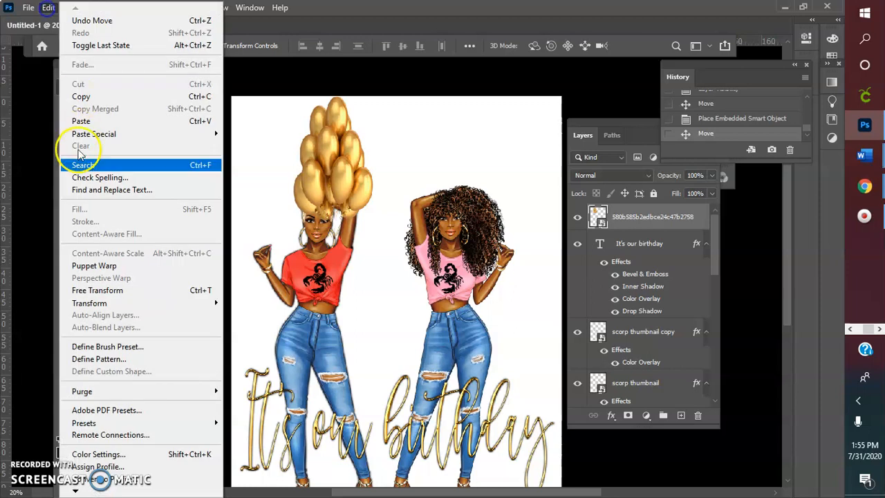
left_click(77, 289)
left_click_drag(378, 170, 434, 172)
left_click_drag(361, 187, 387, 227)
left_click(446, 220)
left_click(645, 46)
- Send the enlarged balloons behind both women, beneath the SCORPIO text layer, and adjust their position
left_click_drag(652, 218, 647, 412)
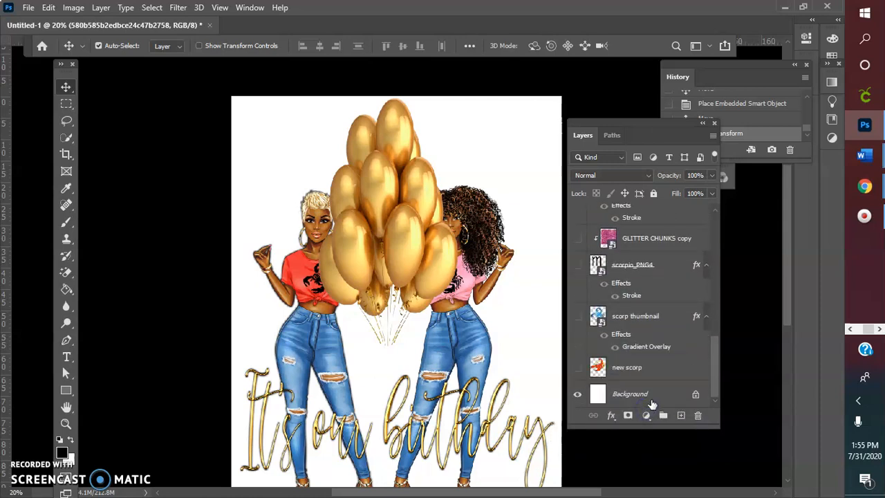
mouse_move(639, 251)
left_mouse_down()
mouse_move(625, 239)
mouse_move(625, 251)
left_mouse_up()
left_click_drag(635, 218, 652, 394)
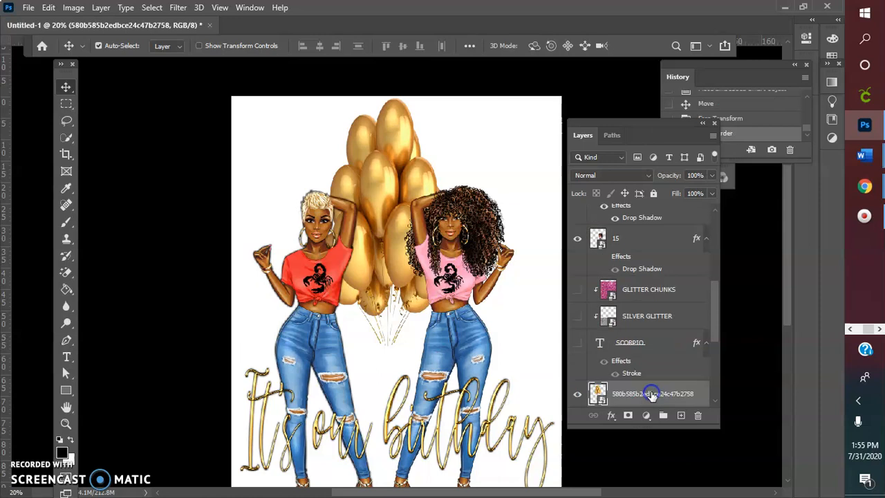
left_click_drag(400, 198, 410, 180)
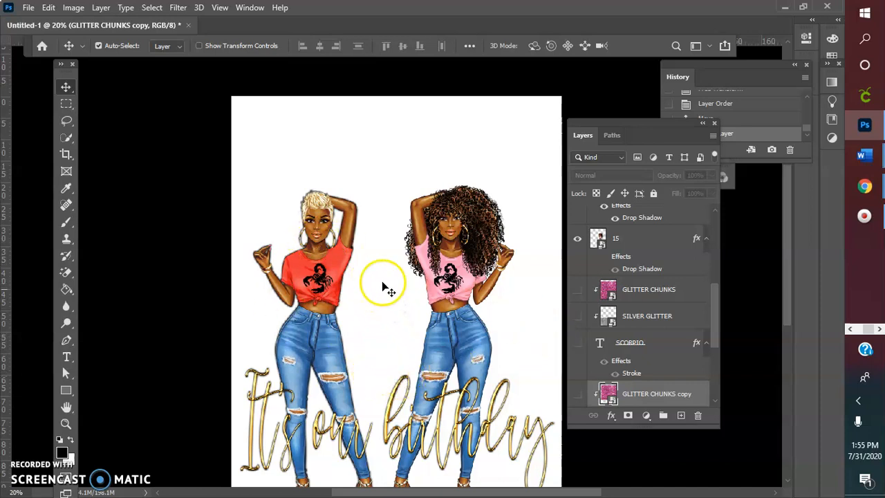
- Move both women, their shirt scorpions and the birthday text upward so the shoes fit fully on the canvas
scroll(442, 391, "down", 1)
scroll(442, 390, "down", 3)
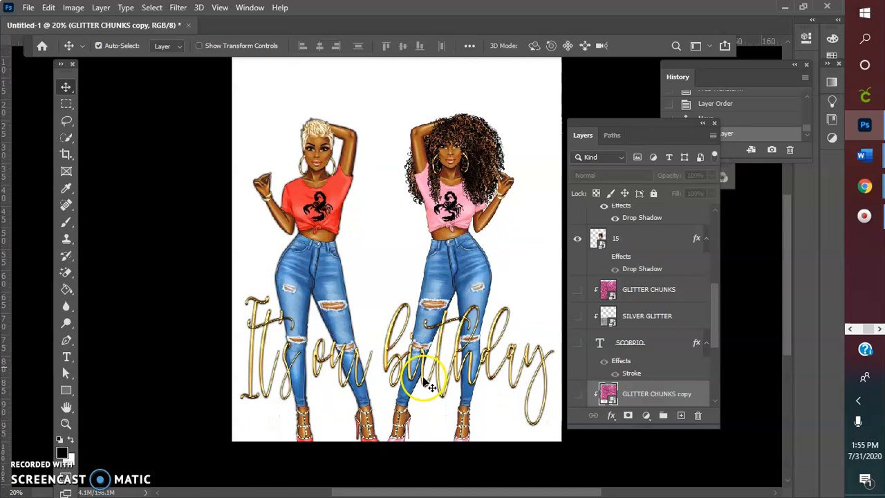
left_click_drag(317, 263, 312, 237)
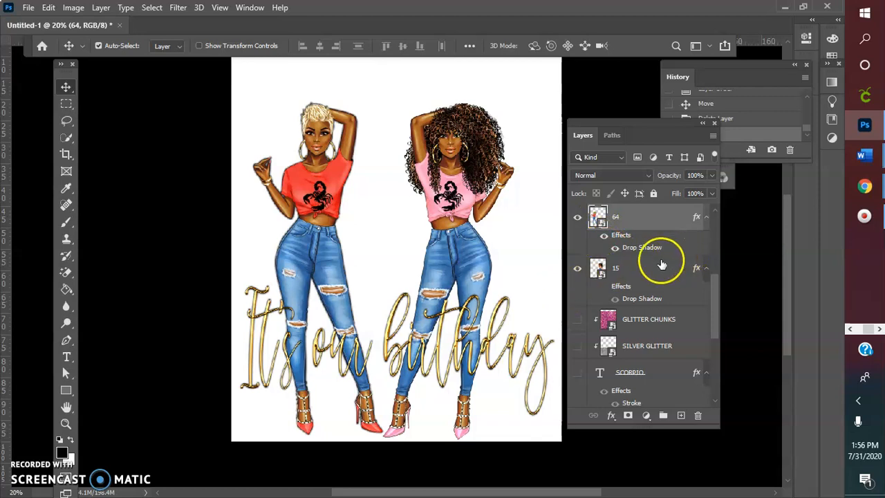
- Enable the drop shadow effect on layer 15, the woman in the pink shirt, and delete that layer
left_click(604, 274)
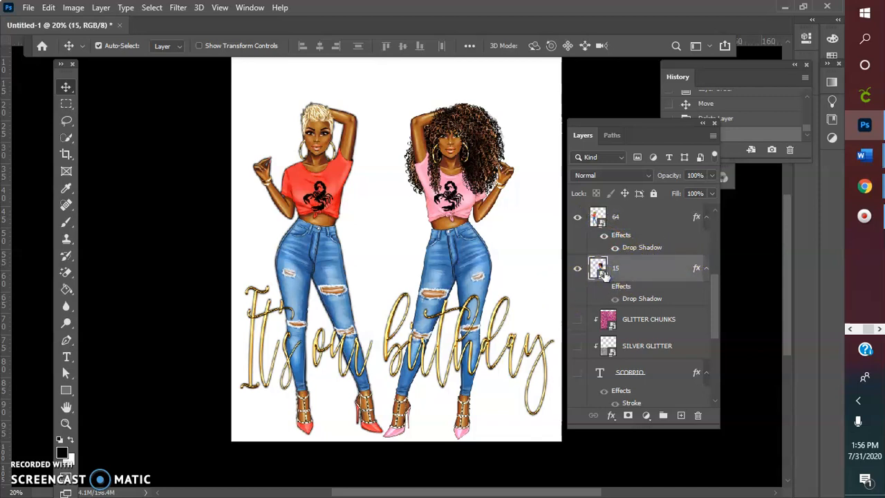
left_click(604, 288)
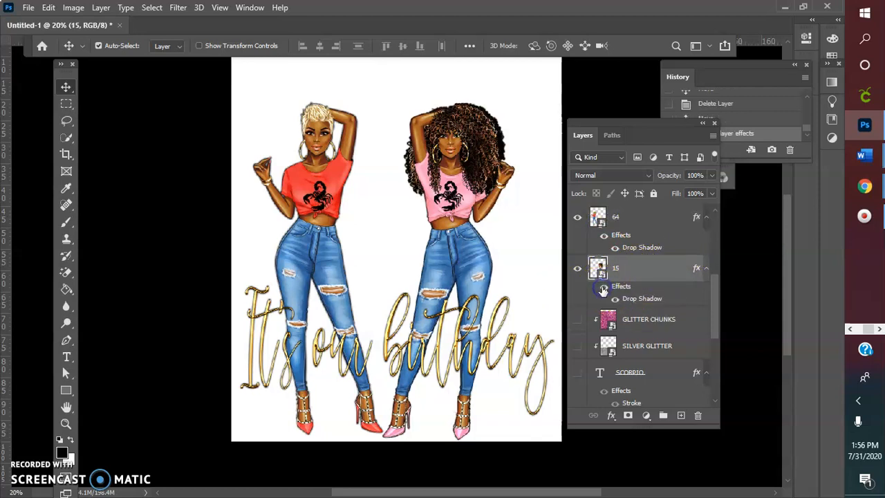
left_click(641, 298)
key("Delete")
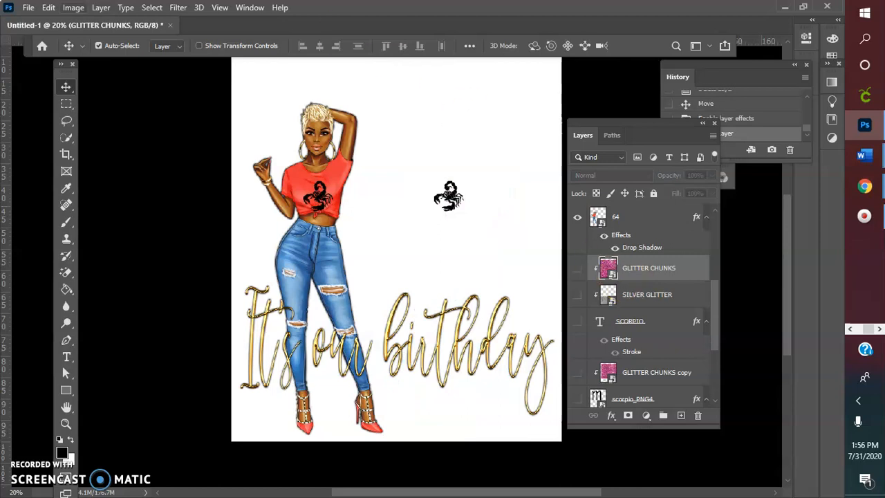
- Start placing an embedded image and open the inner SASSY GIRL CLIPART I folder in Downloads
left_click(32, 9)
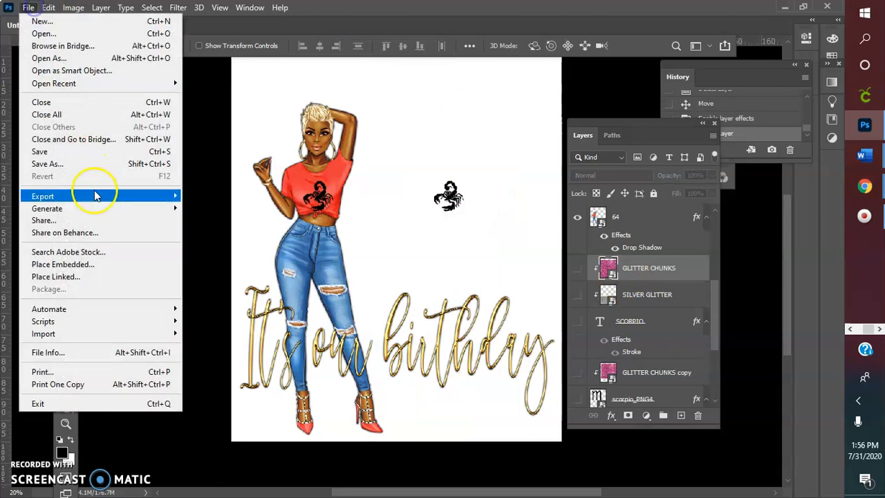
left_click(80, 269)
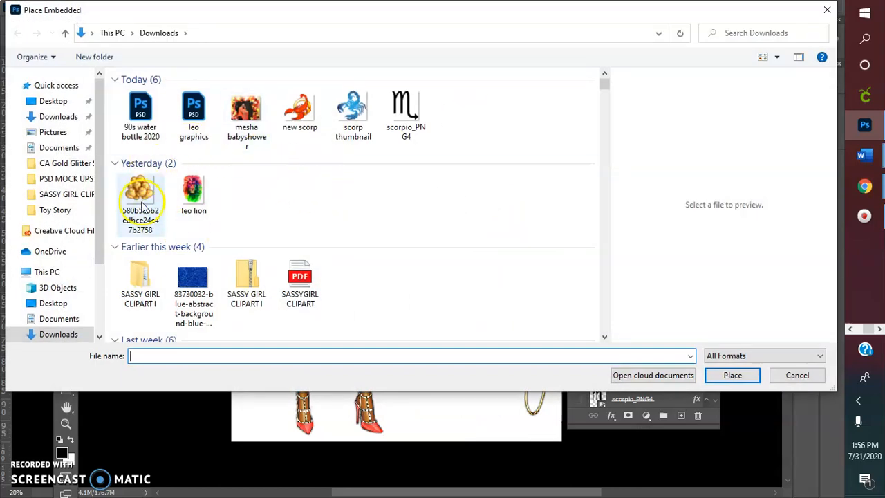
left_click(142, 289)
double_click(142, 289)
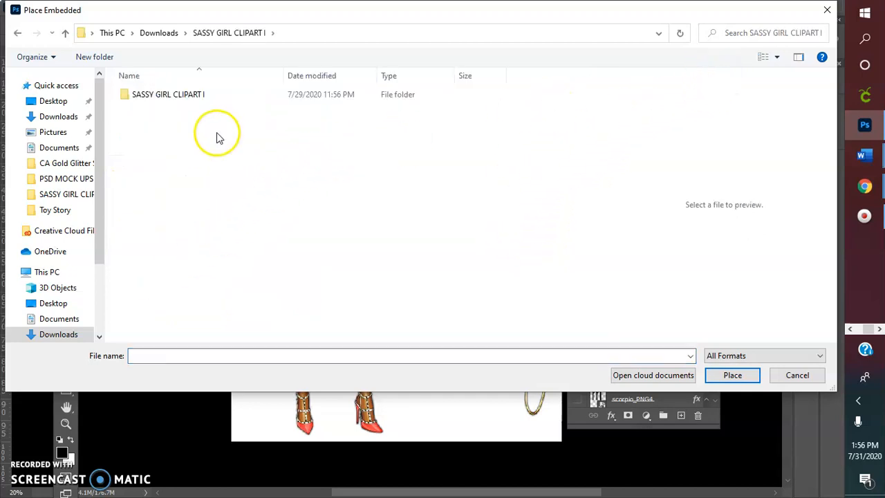
double_click(216, 102)
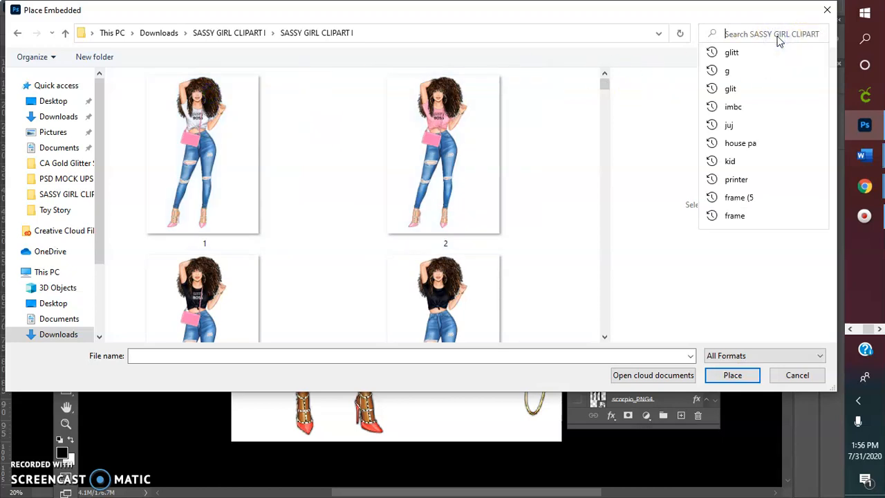
- Find image 15 in the clipart folder, embed it in the design, and position it beneath the right-hand scorpion
type("15")
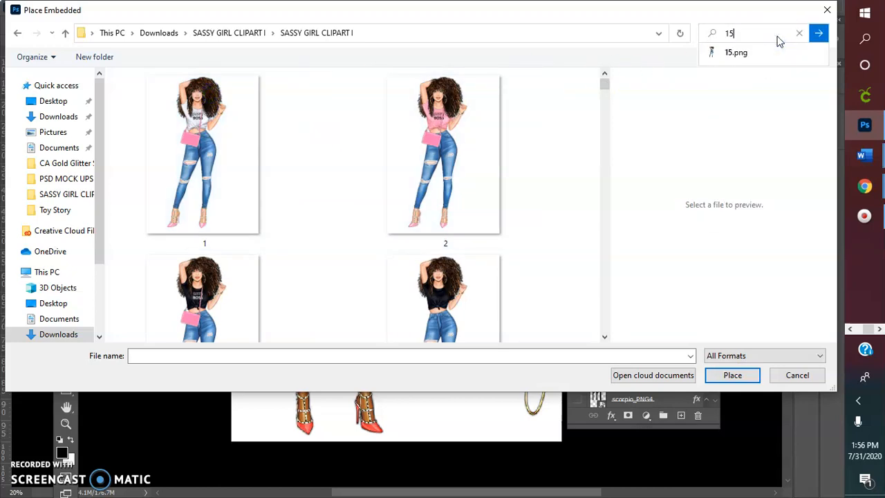
left_click(757, 57)
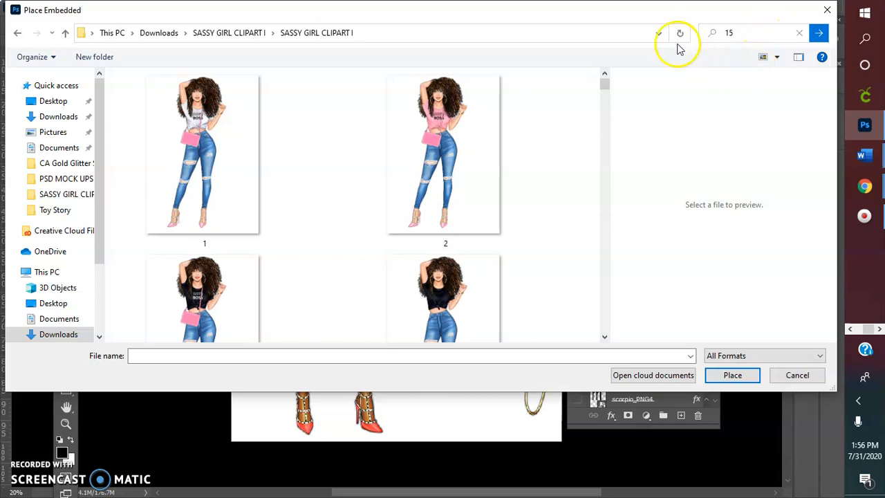
left_click(816, 36)
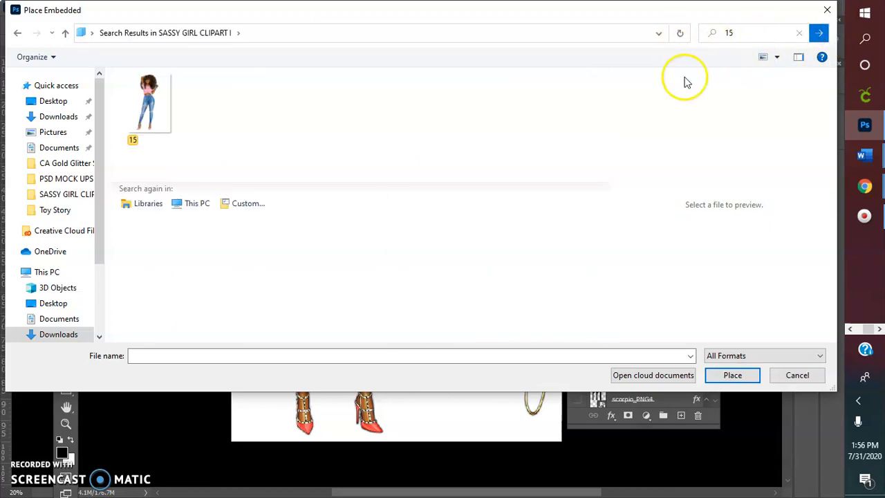
left_click(145, 117)
left_click(731, 375)
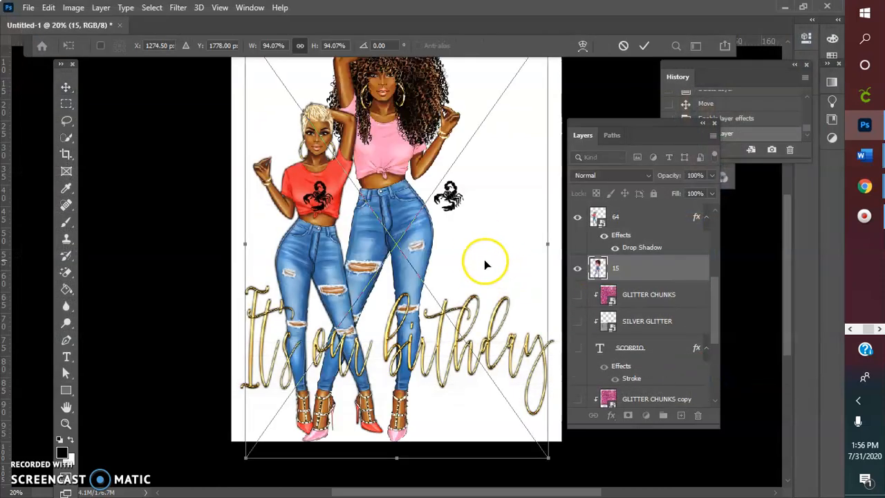
left_click_drag(373, 174, 420, 208)
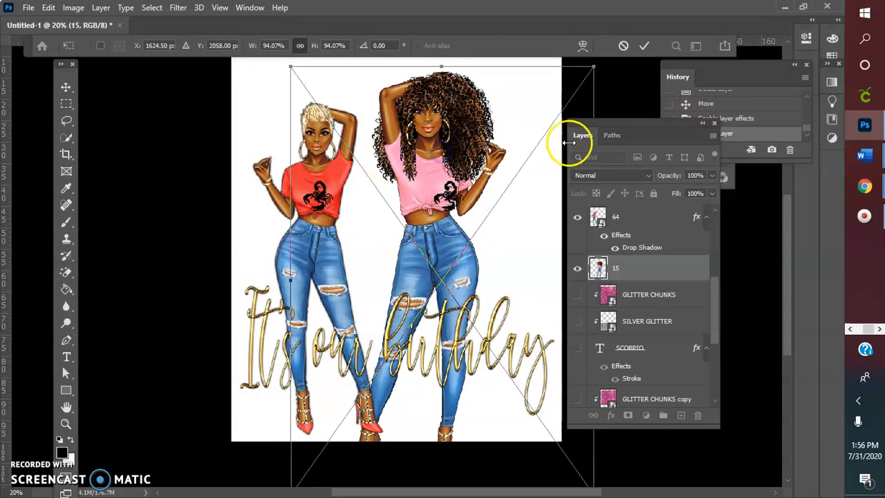
left_click(640, 266)
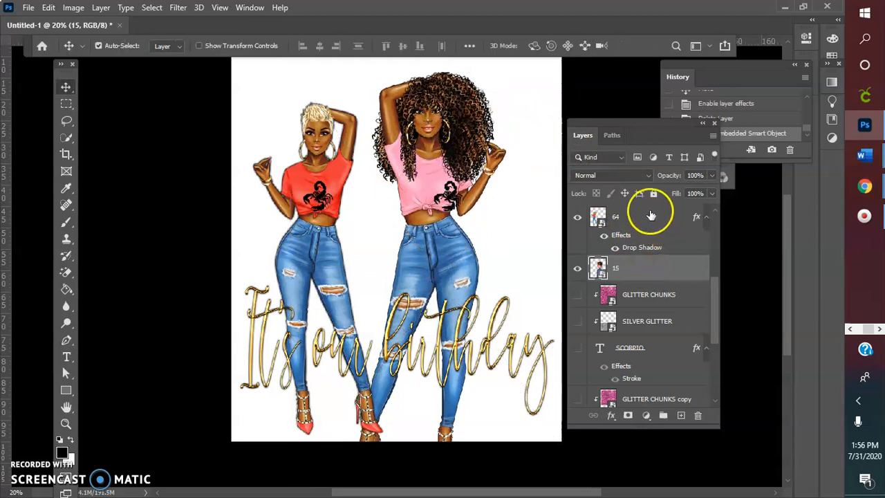
- Convert layer 15 to a smart object, scale it down to match the other woman, and align its shirt with the right-hand scorpion
right_click(672, 271)
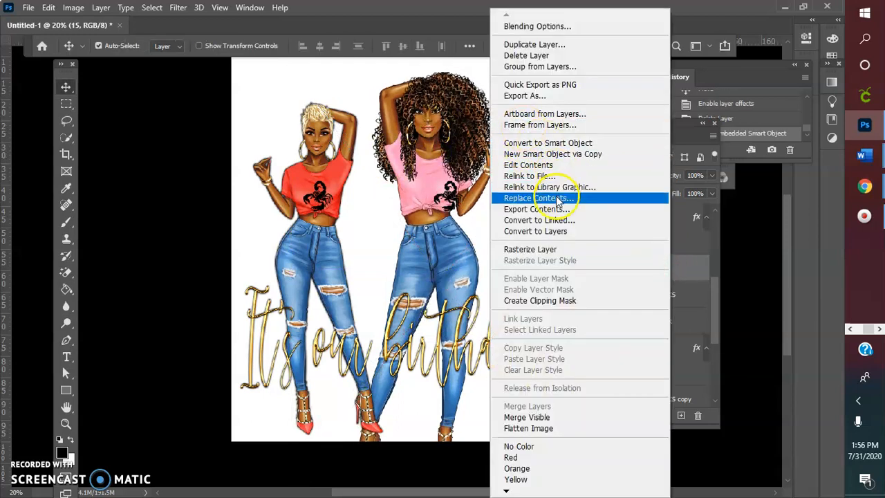
left_click(534, 142)
left_click(28, 8)
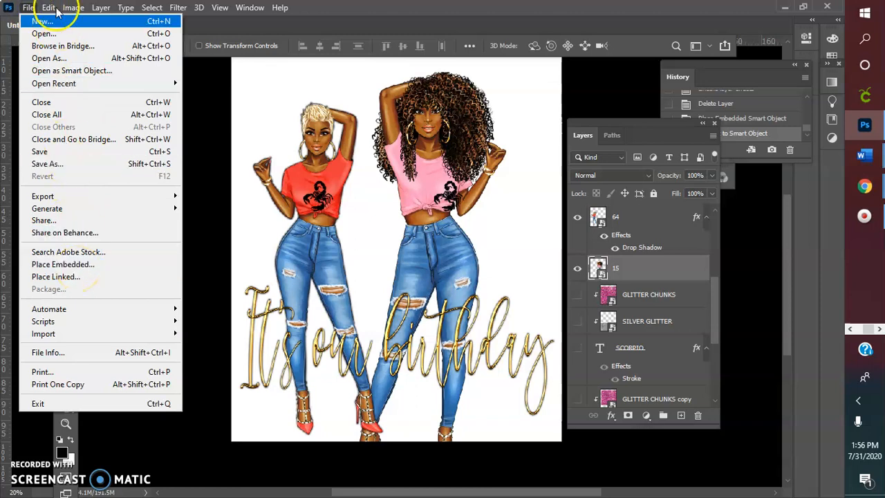
mouse_move(48, 7)
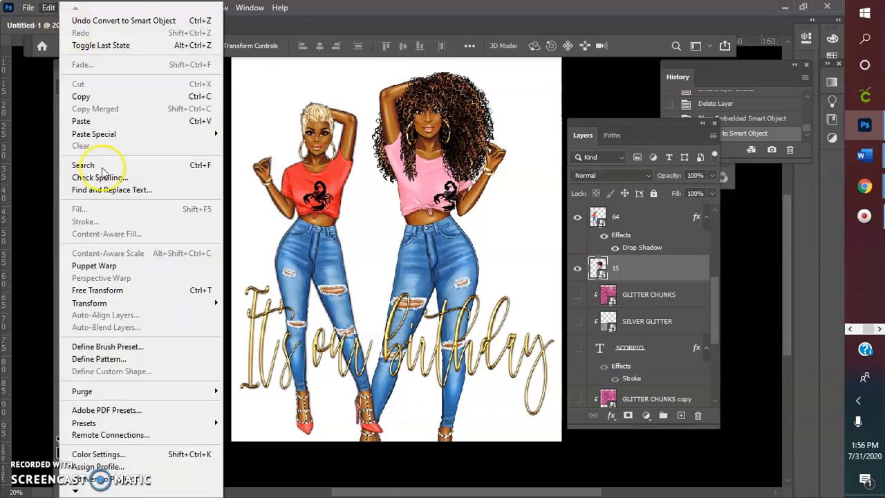
left_click(119, 290)
left_click_drag(347, 72, 430, 150)
left_click_drag(419, 187, 385, 130)
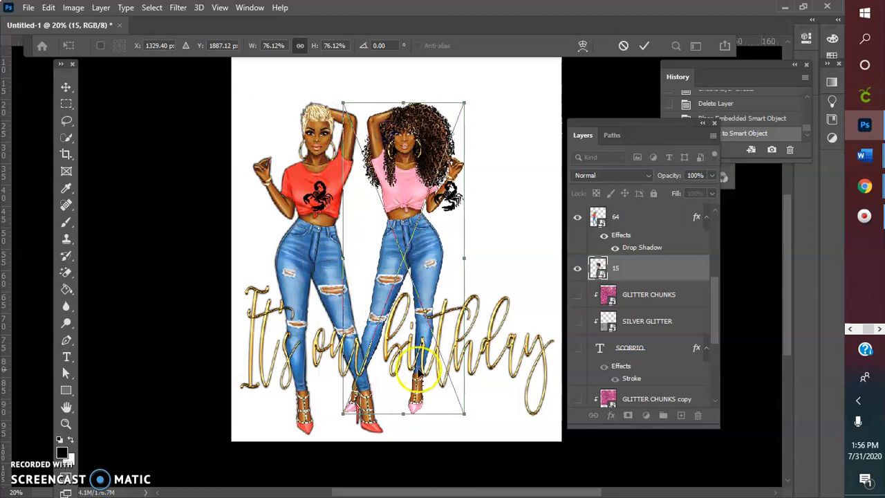
left_click_drag(403, 421, 411, 433)
left_click_drag(411, 246, 451, 249)
left_click(643, 47)
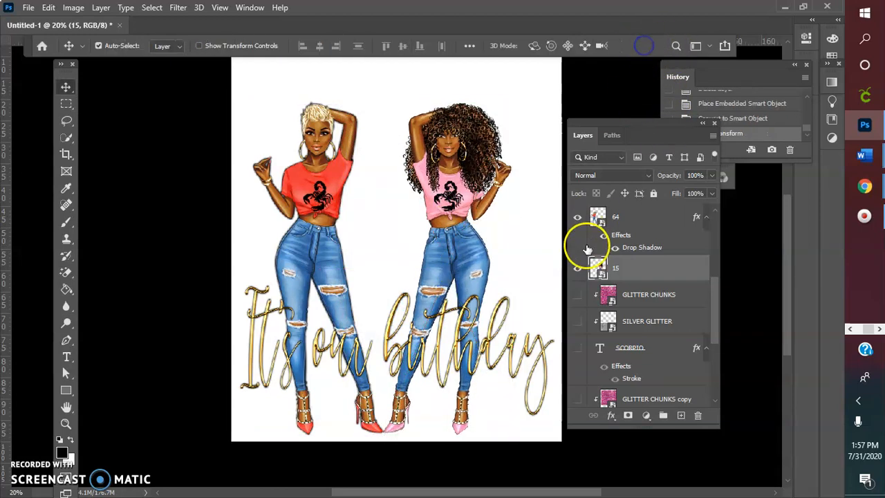
- Add a Multiply drop shadow to layer 15 with a 90° angle, 0 px distance, 8% spread and 13 px size
left_click(612, 415)
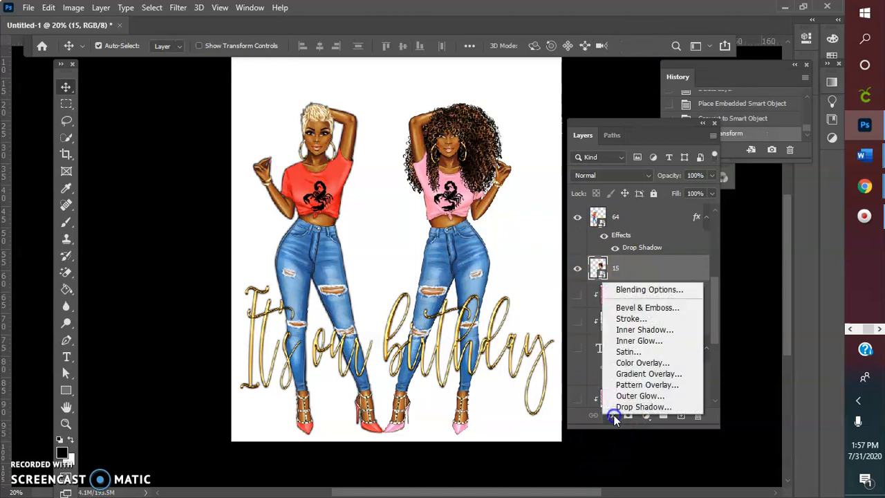
left_click(614, 407)
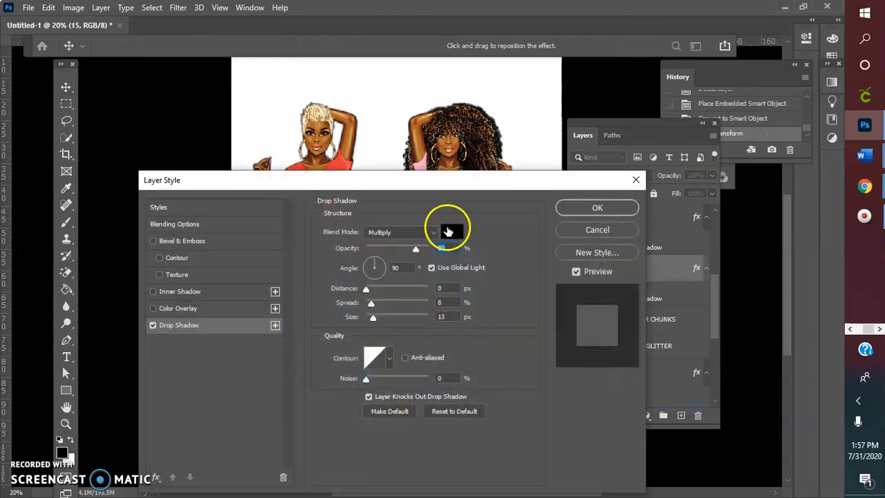
left_click(600, 207)
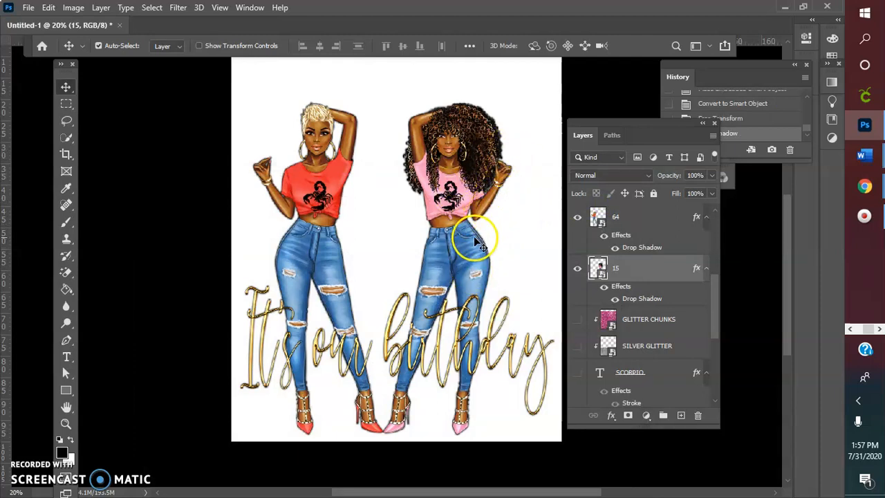
- Align the pink shirt's scorpion with the one on the red shirt, and lower the "It's our birthday" text slightly
left_click(462, 208)
left_click_drag(459, 206, 464, 203)
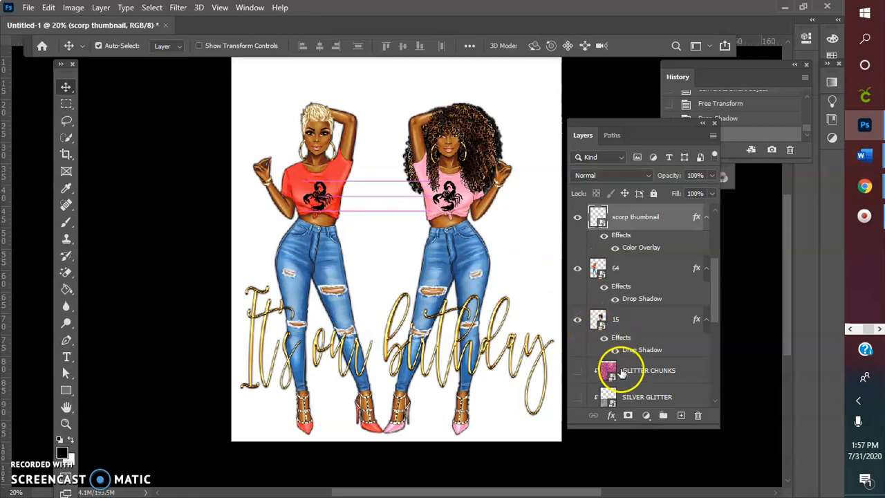
scroll(622, 374, "down", 5)
mouse_move(484, 370)
left_mouse_down()
mouse_move(484, 103)
mouse_move(487, 315)
mouse_move(474, 394)
mouse_move(475, 383)
left_mouse_up()
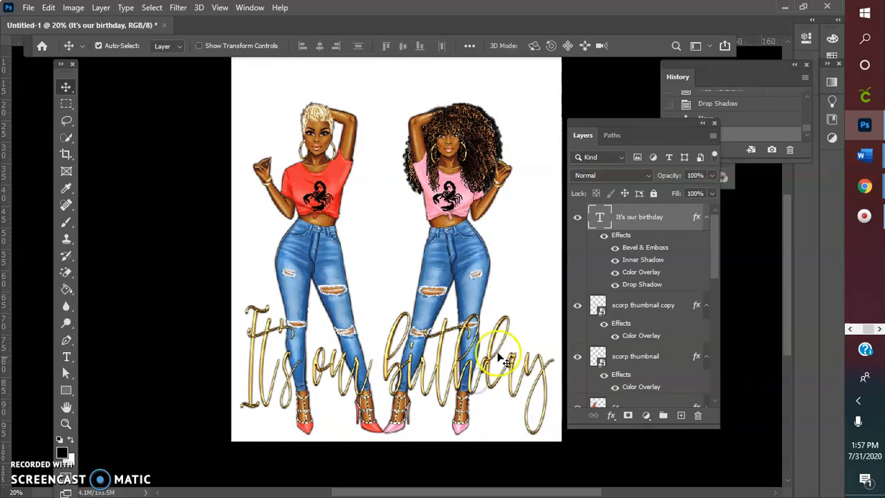
- Try out the gradient-filled scorpion behind the women, shifted slightly upward, view the design at 15% zoom, and hide the scorpion again
scroll(529, 290, "up", 3)
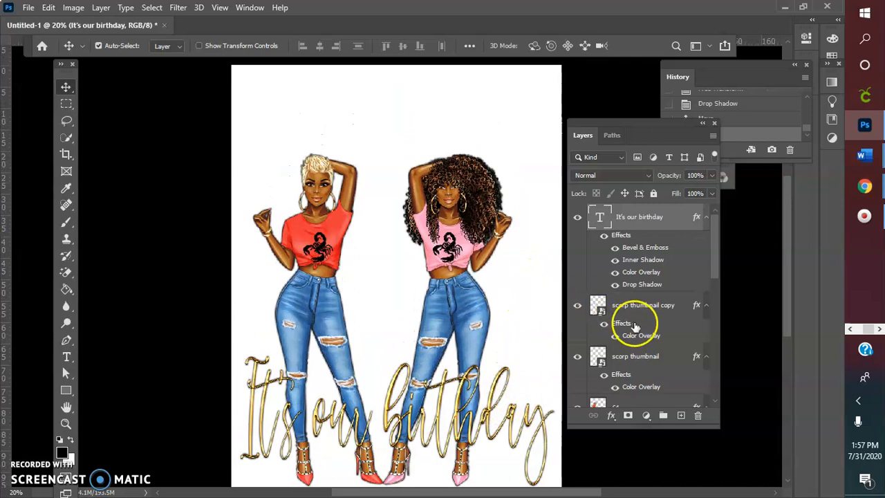
scroll(643, 304, "down", 5)
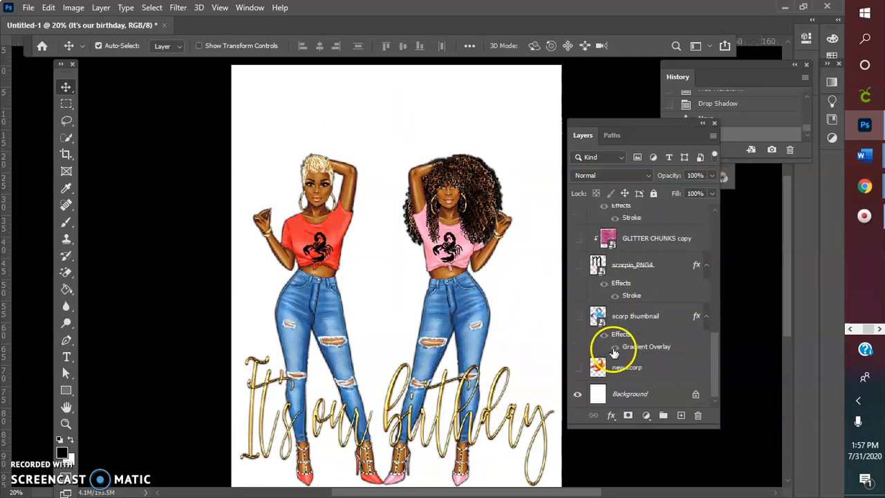
left_click(579, 318)
left_click(390, 246)
left_click_drag(391, 243, 391, 226)
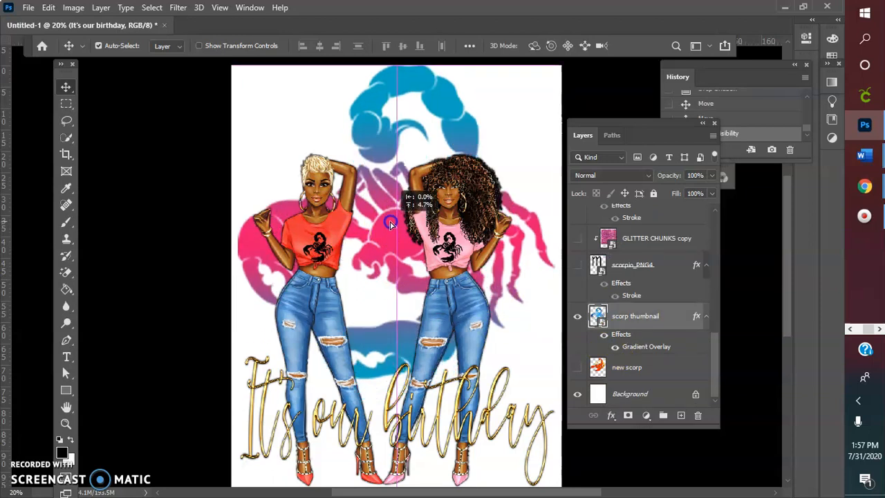
left_click_drag(391, 224, 391, 225)
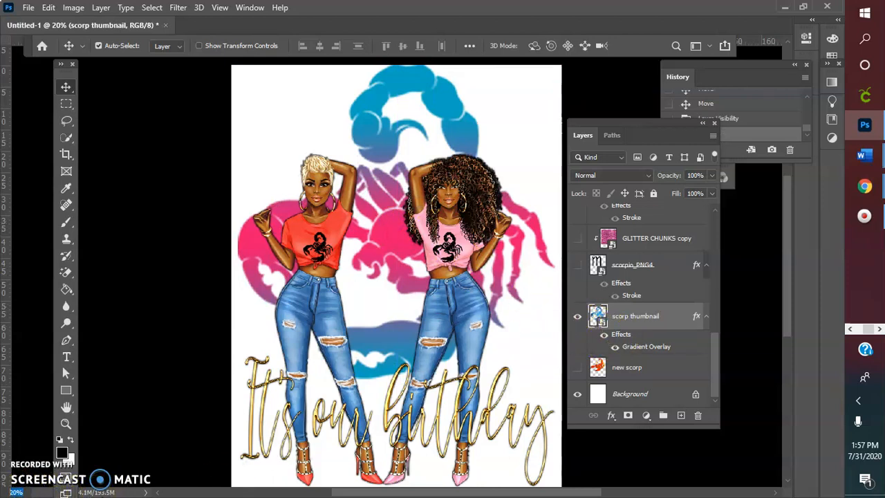
type("15")
key("Return")
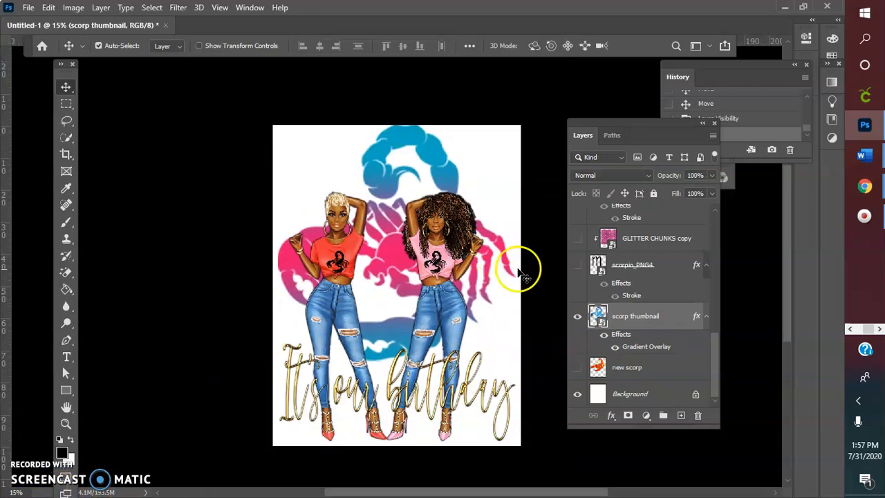
left_click(577, 317)
- Switch to the Chrome window with the scorpio image results and search Google for "color explosion png"
mouse_move(864, 187)
left_click(816, 231)
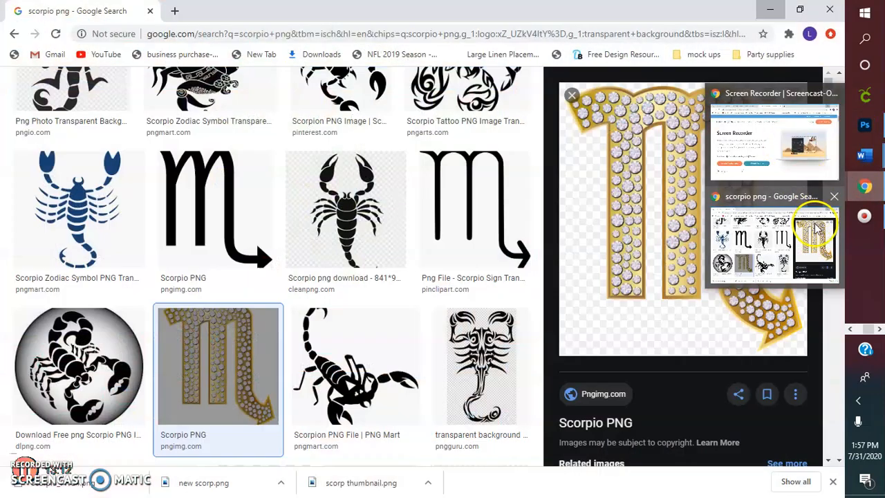
left_click(401, 34)
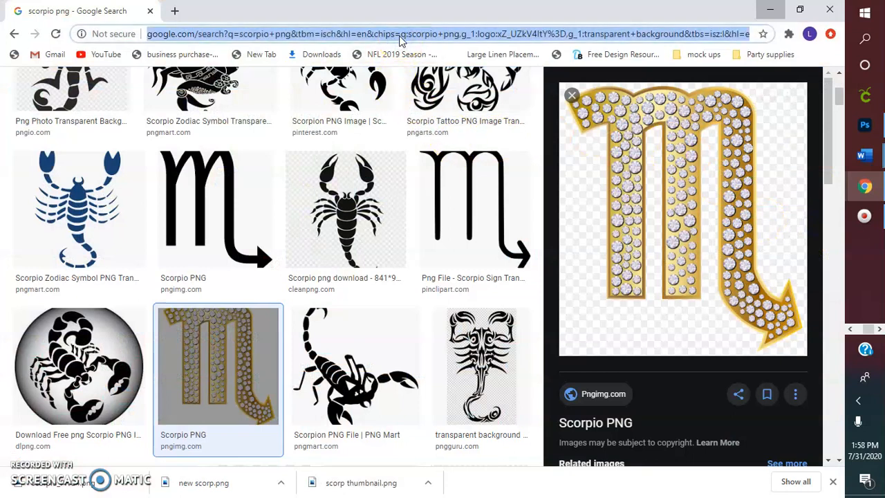
type("smo")
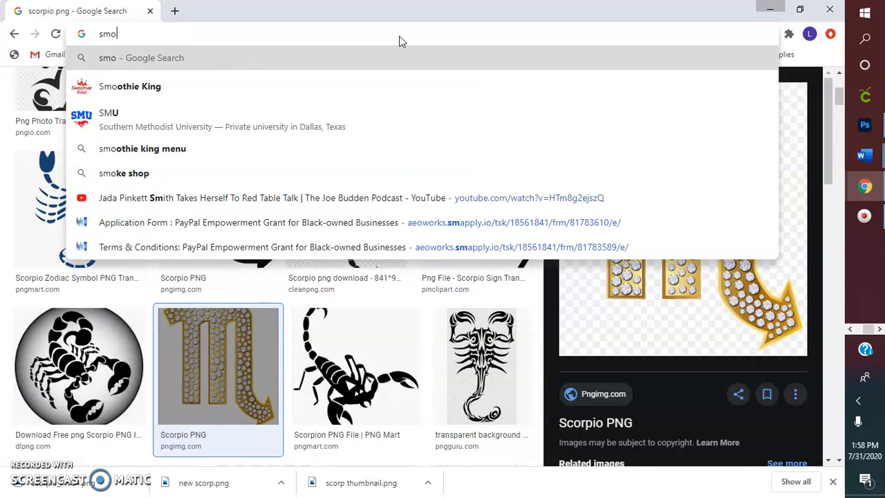
key("BackSpace")
key("BackSpace")
key("BackSpace")
type("colo")
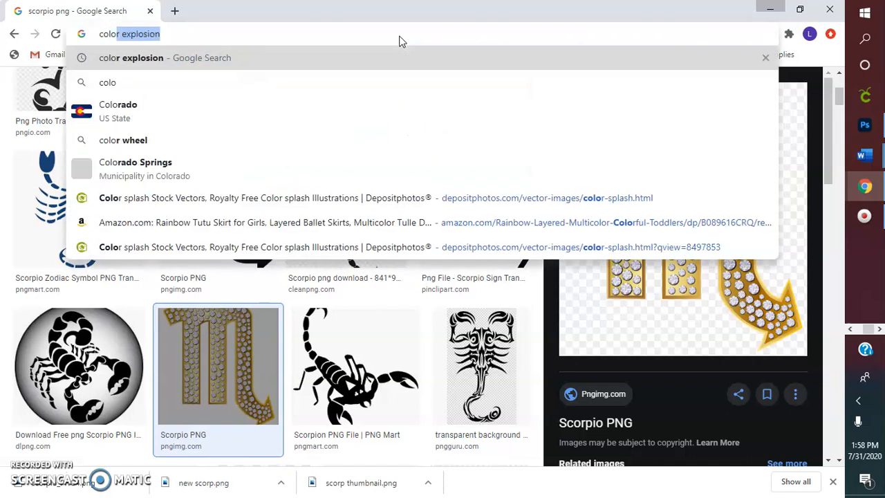
type("r explosion")
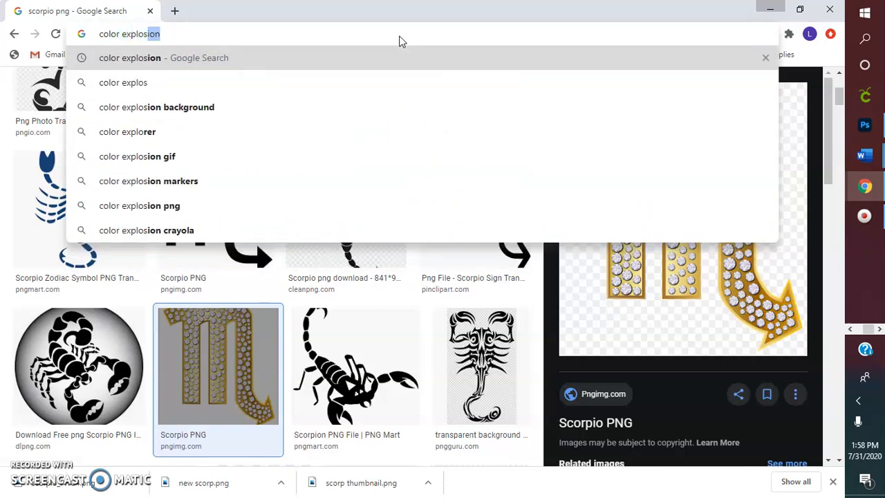
type(" png")
key("Return")
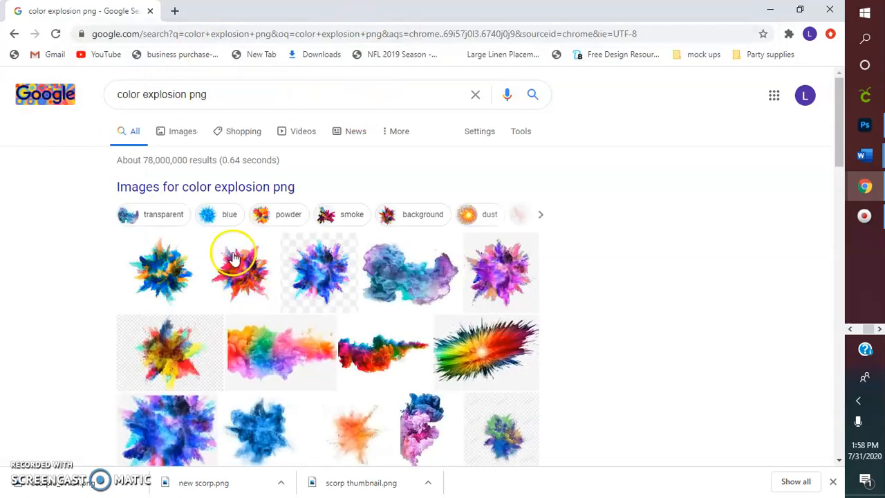
- Open the pink and orange color explosion image from PNGio.com and save it as a PNG in Downloads
left_click(235, 260)
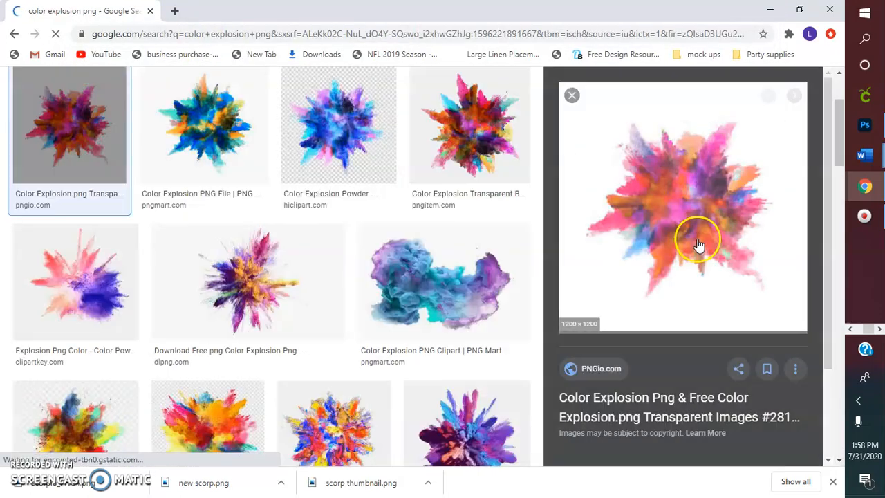
right_click(624, 253)
left_click(660, 369)
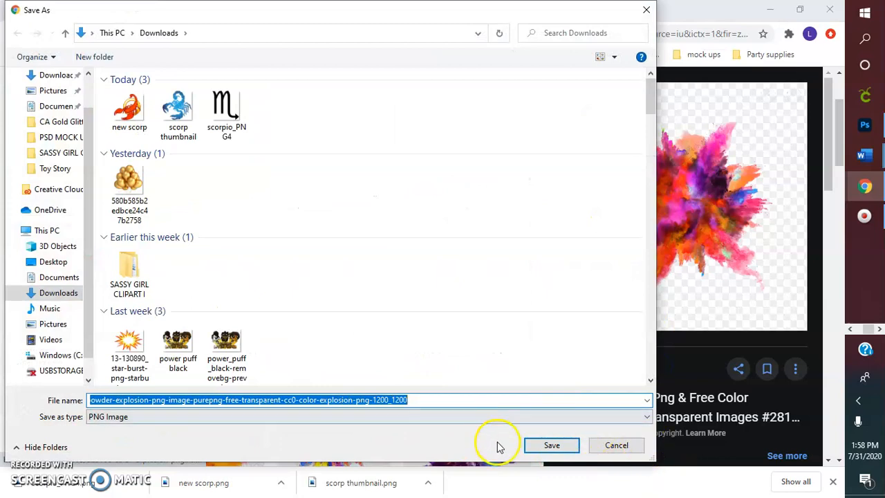
left_click(551, 445)
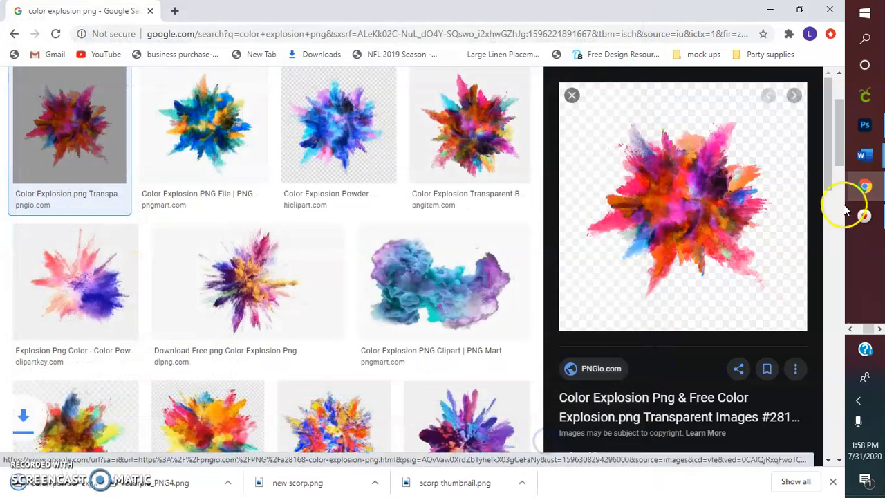
- Return to Photoshop and place the downloaded color-powder-explosion PNG as an embedded image in the birthday design
left_click(870, 137)
left_click(28, 8)
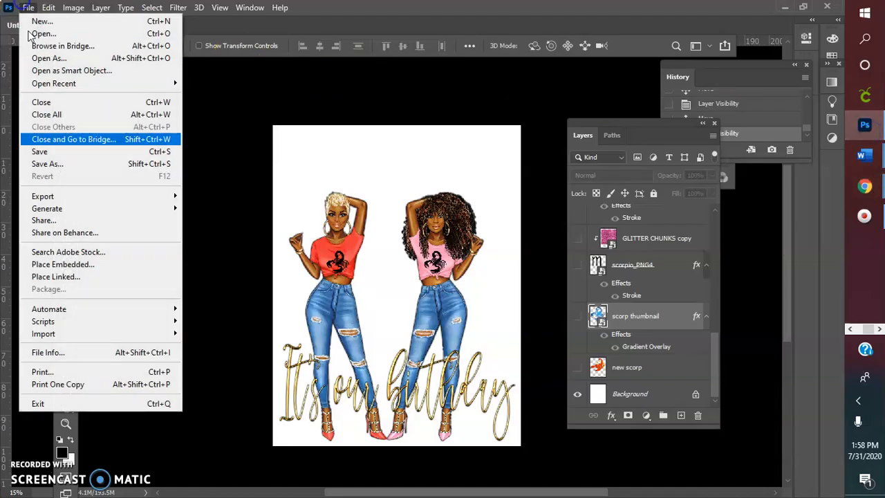
left_click(61, 264)
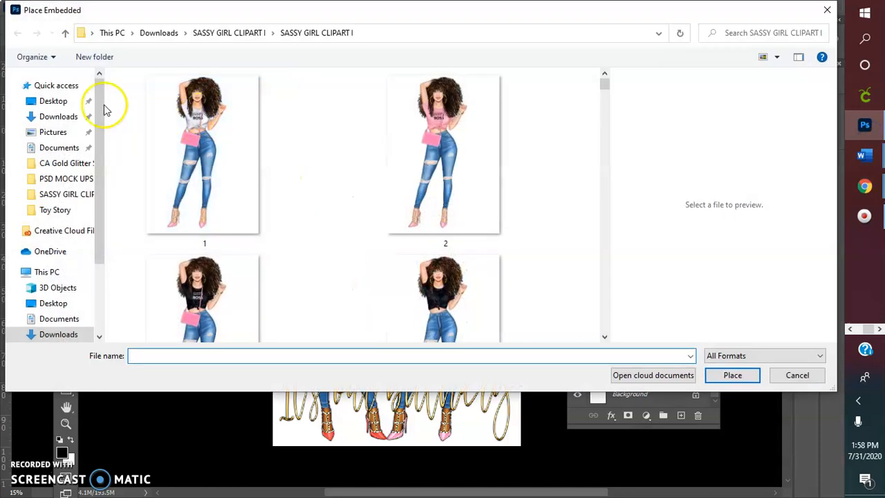
left_click(54, 86)
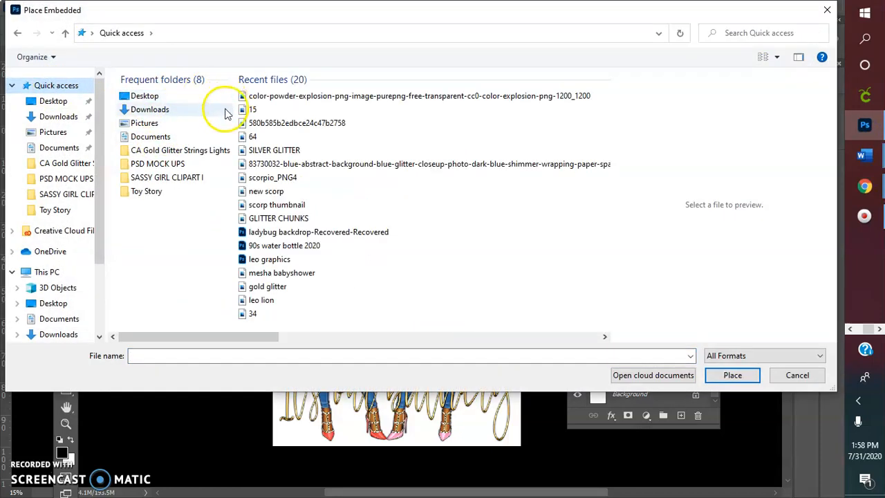
left_click(290, 96)
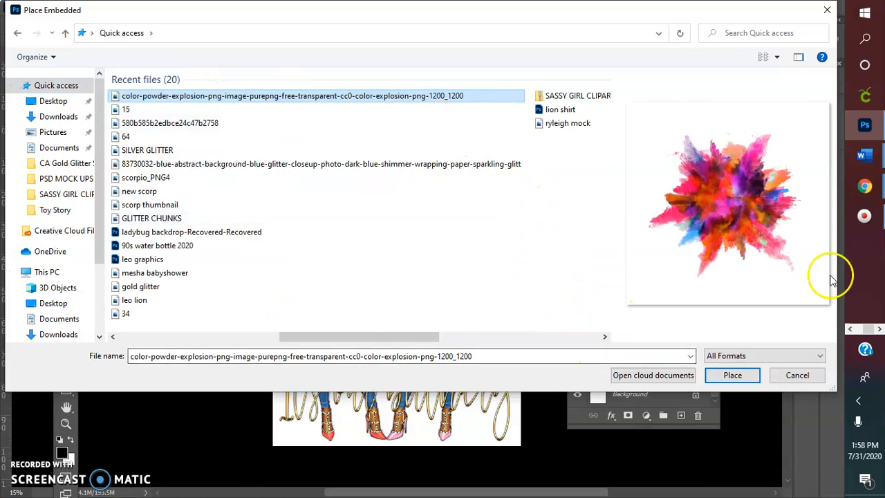
left_click(734, 375)
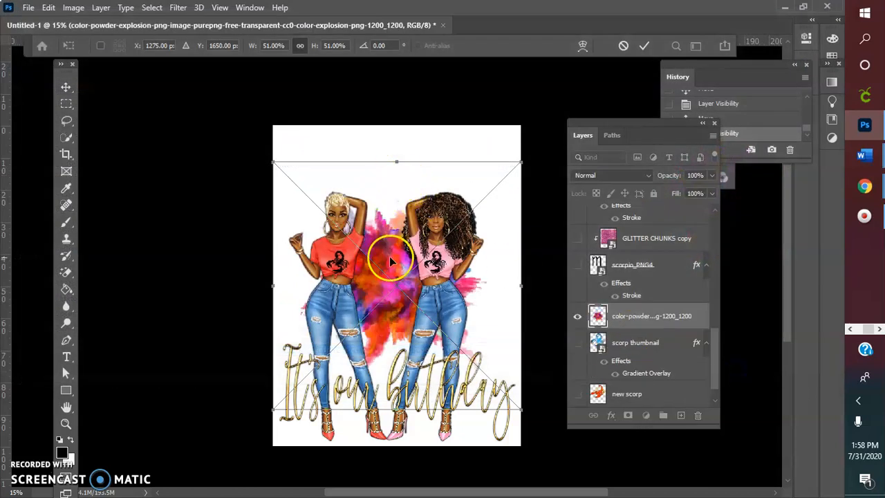
- Enlarge the color explosion proportionally, center it behind the two women's upper bodies, and commit the transform
left_click_drag(281, 167, 214, 83)
left_click_drag(371, 169, 402, 186)
mouse_move(401, 411)
left_mouse_down()
mouse_move(396, 449)
mouse_move(388, 407)
mouse_move(388, 418)
left_mouse_up()
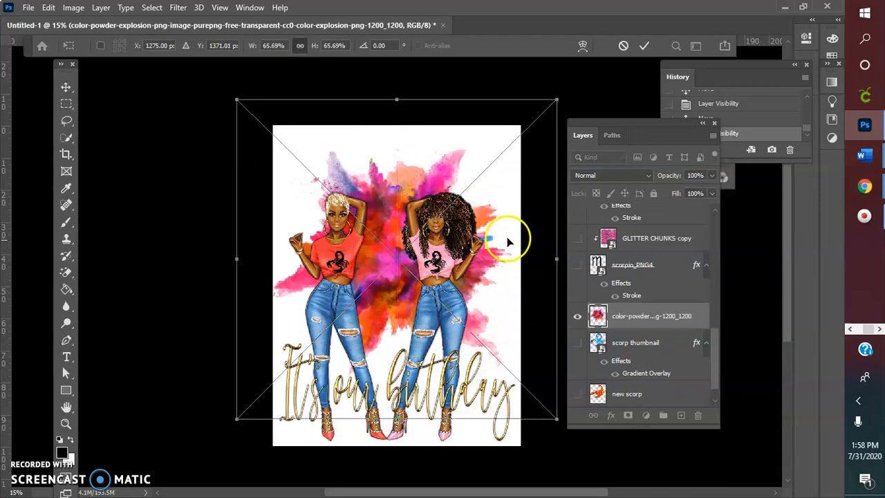
left_click_drag(237, 258, 202, 265)
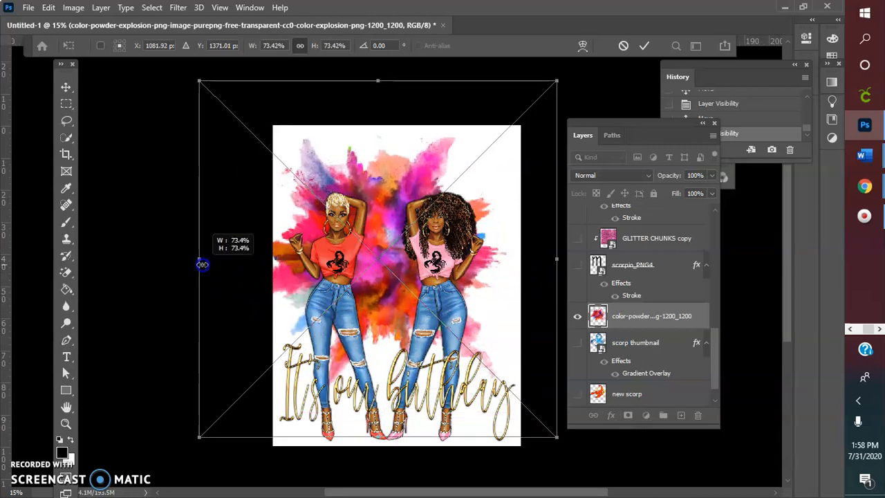
left_click_drag(202, 264, 246, 271)
left_click_drag(388, 231, 398, 228)
left_click_drag(188, 120, 188, 119)
left_click(642, 46)
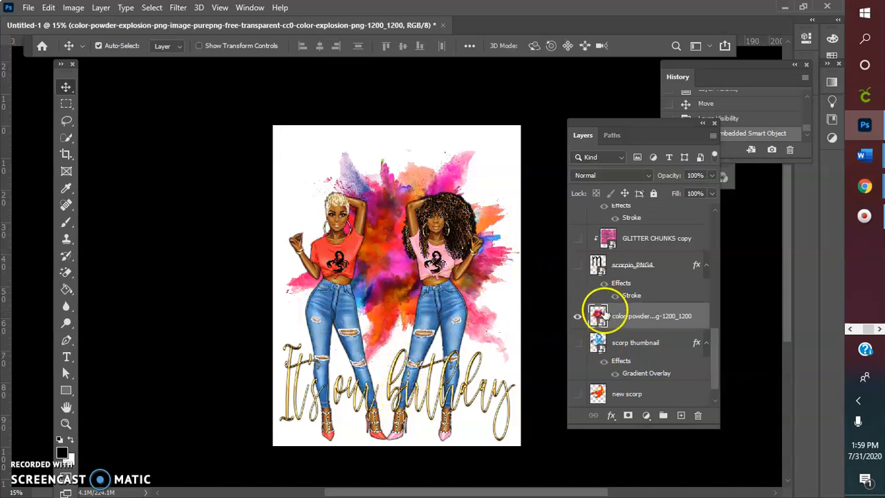
- Hide layer 15 with the pink-shirted woman and the scorp thumbnail layer on her shirt
scroll(586, 346, "up", 5)
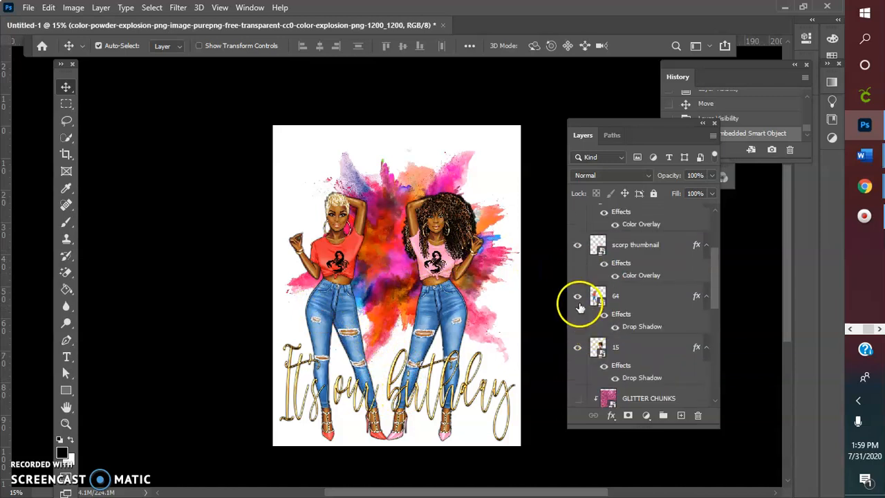
left_click(578, 352)
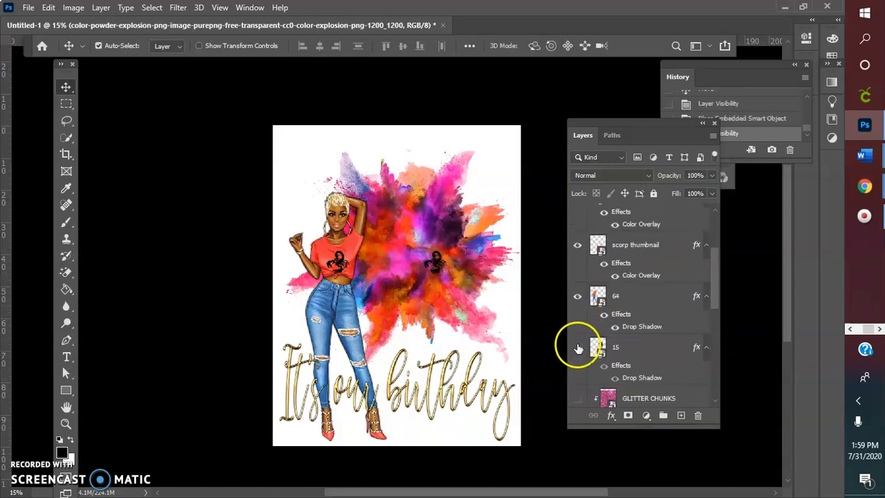
left_click(437, 265)
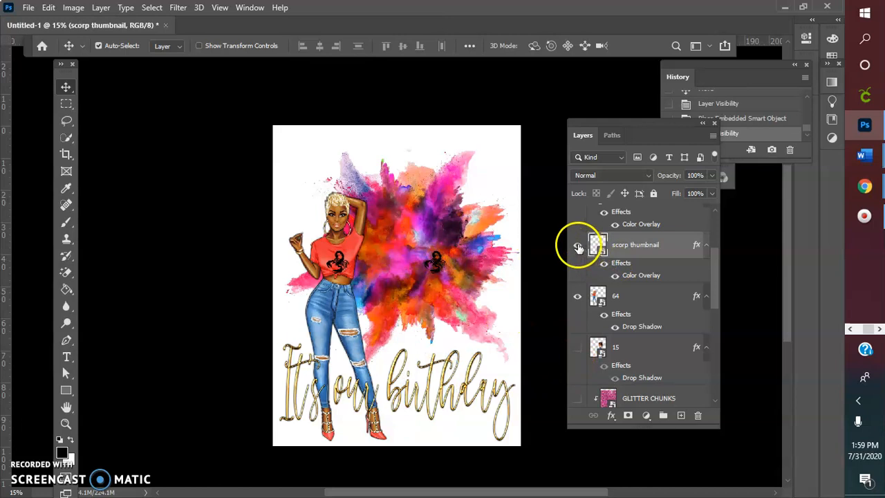
left_click(578, 247)
- Move the red-shirted woman to the middle of the page, slightly lower, and reposition the black scorpion on her shirt
left_click_drag(336, 253, 391, 252)
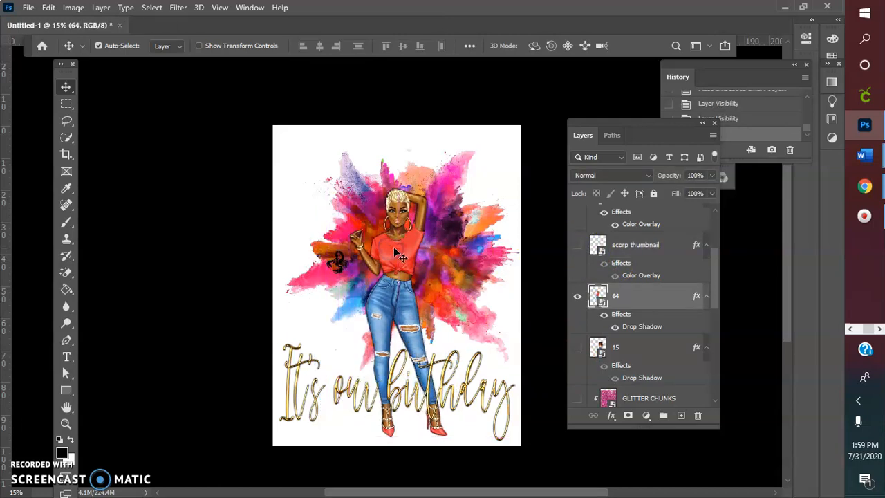
left_click_drag(405, 277, 400, 287)
left_click(337, 266)
left_click_drag(339, 271, 399, 270)
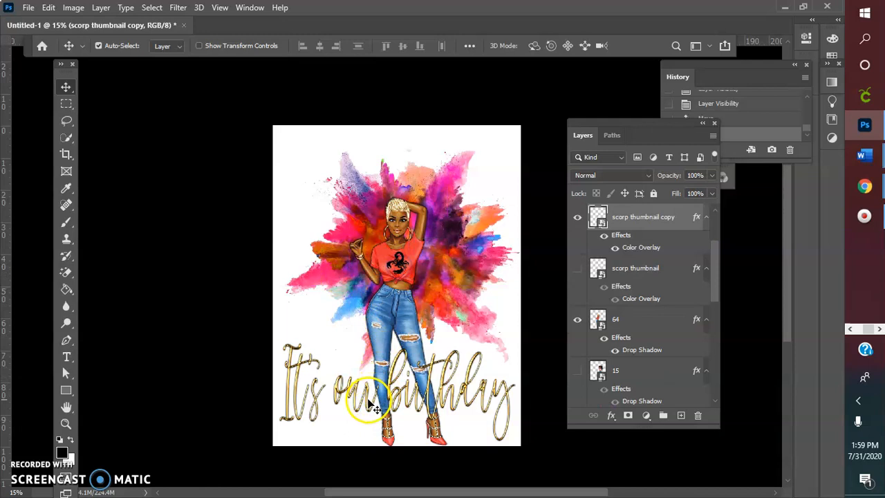
- Change the word "our" in the gold text to "my" so it reads "It's my birthday"
double_click(367, 403)
left_click(368, 401)
left_click_drag(378, 399, 335, 394)
type("my")
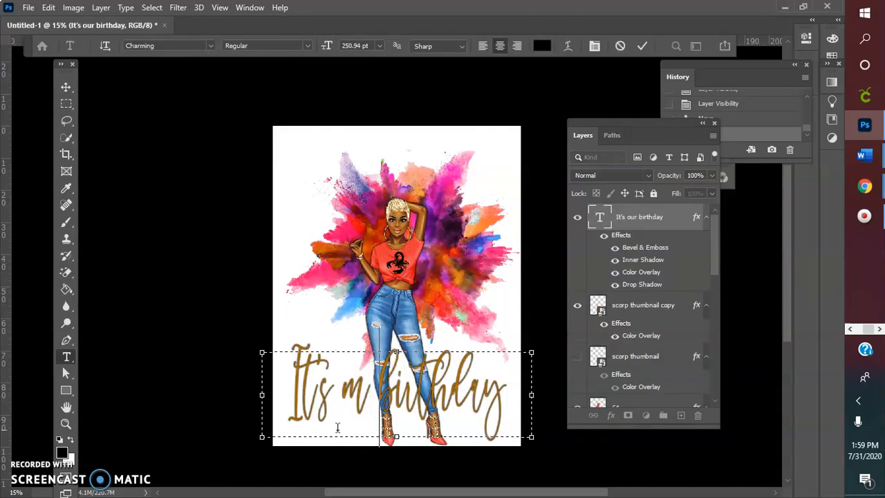
left_click(645, 46)
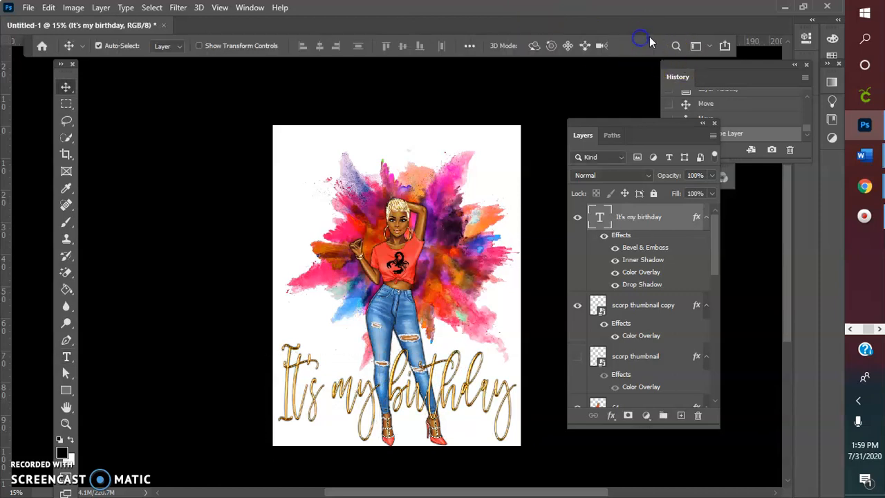
- Lower the color explosion behind the woman and select the "It's my birthday" text layer
left_click_drag(405, 182, 403, 221)
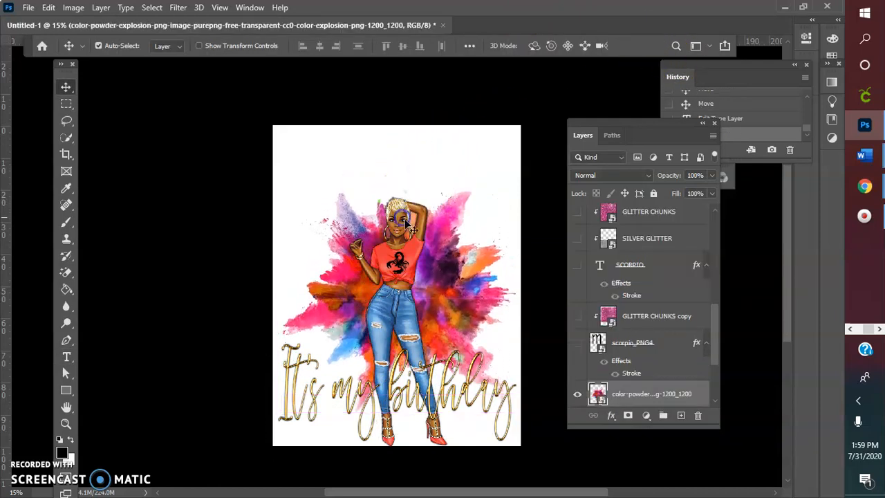
left_click(429, 401)
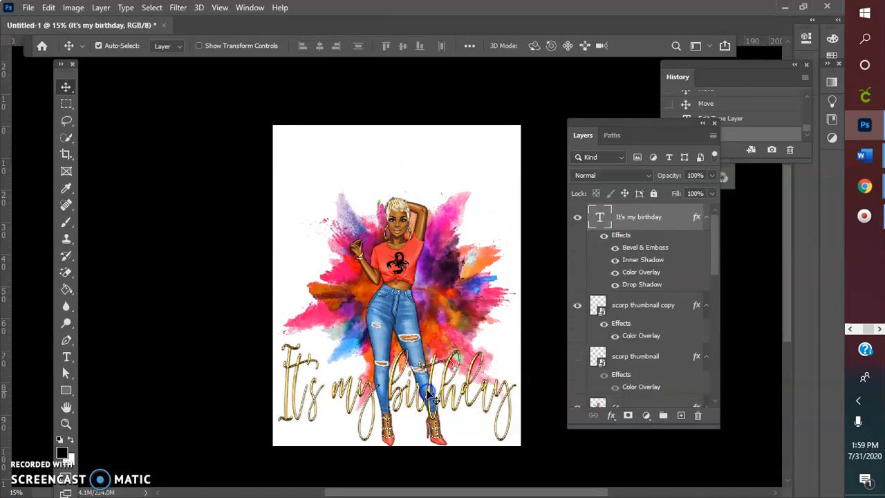